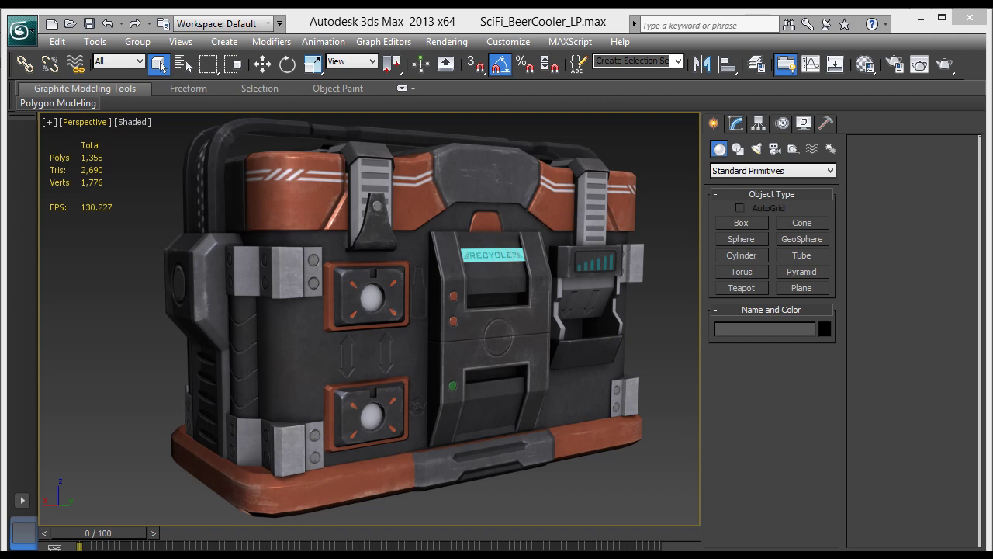
pyautogui.moveTo(370, 319); pyautogui.dragTo(356, 323)
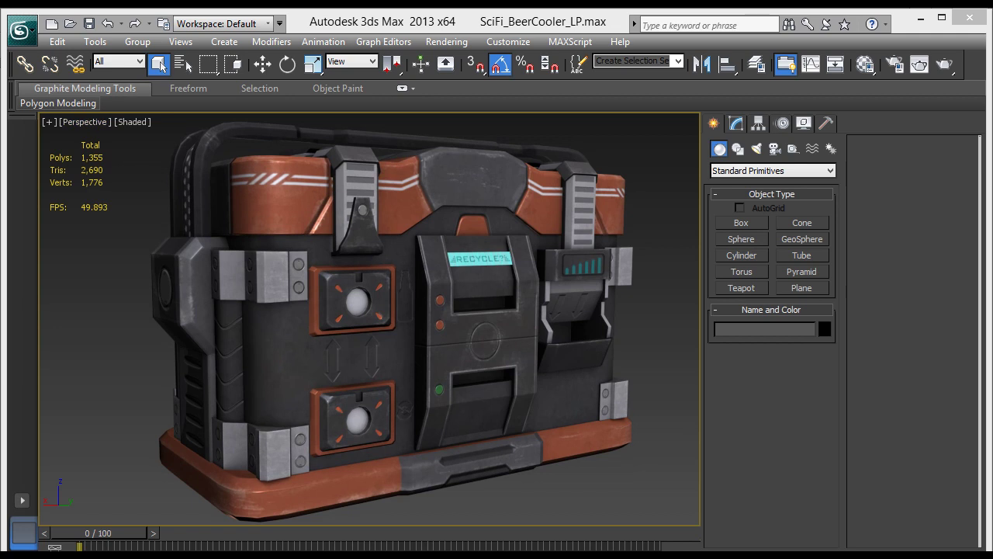
pyautogui.moveTo(114, 378)
pyautogui.mouseDown()
pyautogui.moveTo(144, 377)
pyautogui.moveTo(125, 381)
pyautogui.mouseUp()
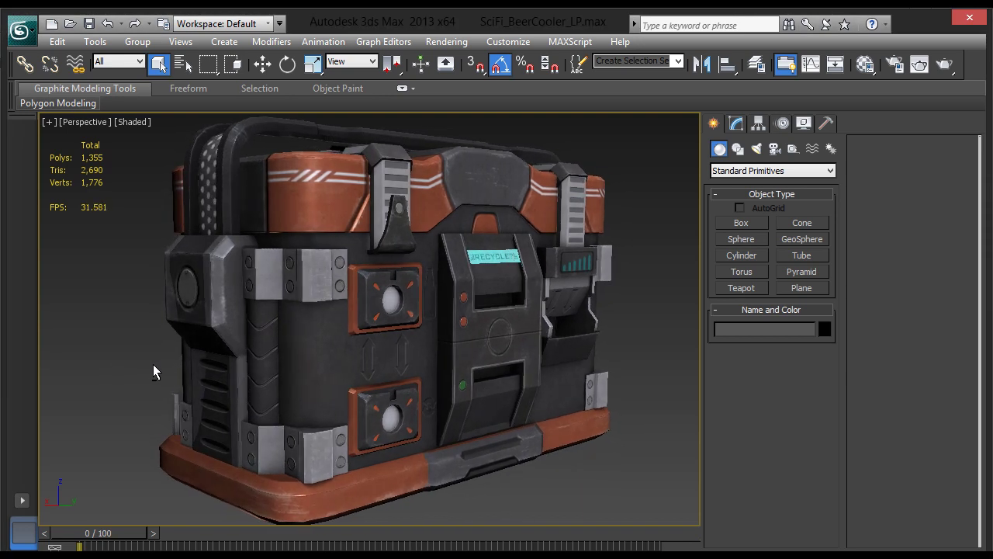
pyautogui.moveTo(152, 364); pyautogui.dragTo(147, 364)
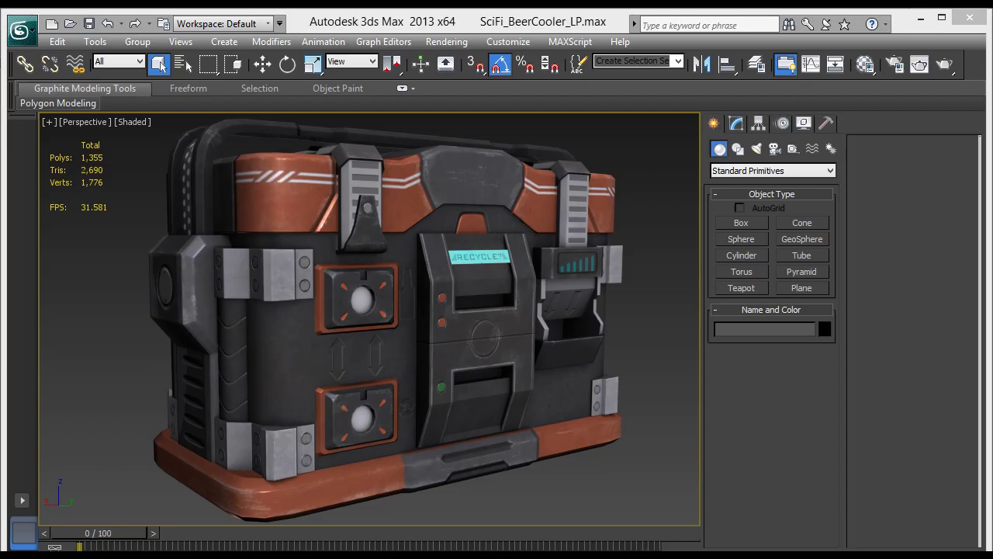
# Switch to Photoshop and toggle the HP_AO layer off and on to compare it with the diffuse texture beneath
pyautogui.click(272, 554)
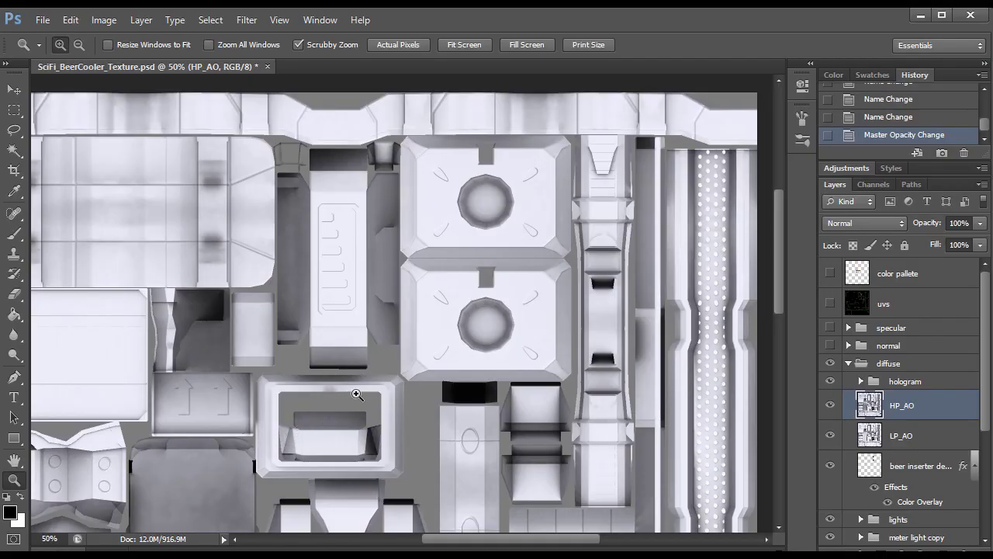
pyautogui.click(830, 405)
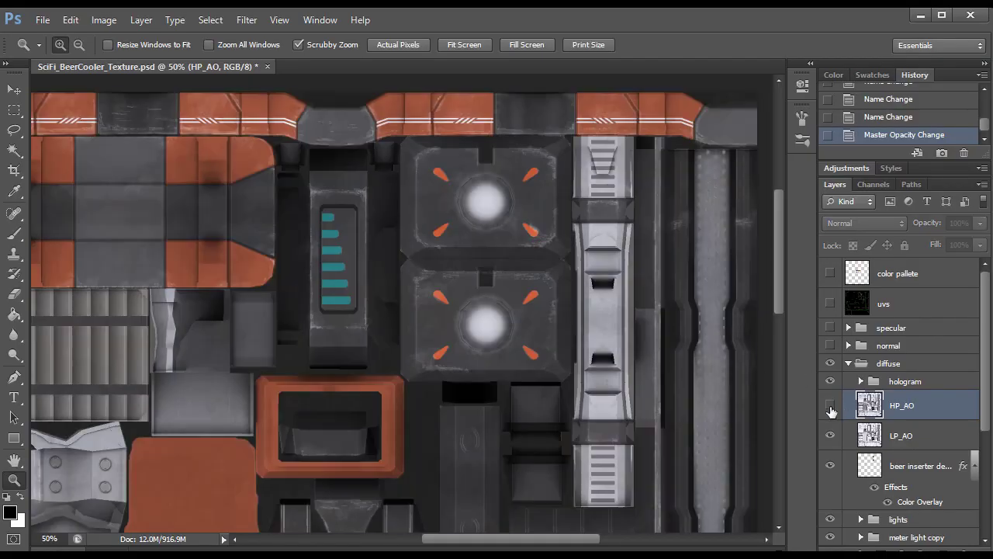
pyautogui.click(830, 405)
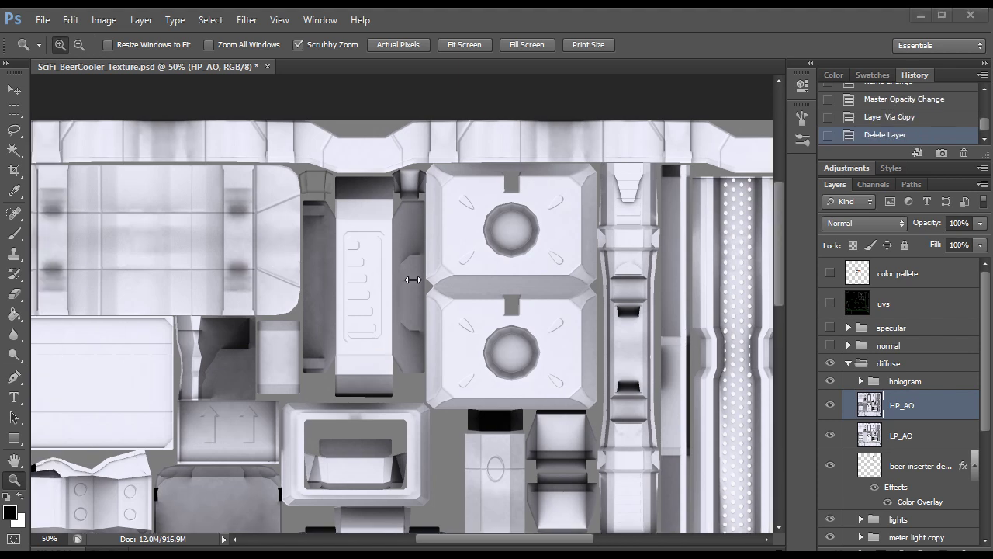
pyautogui.click(249, 20)
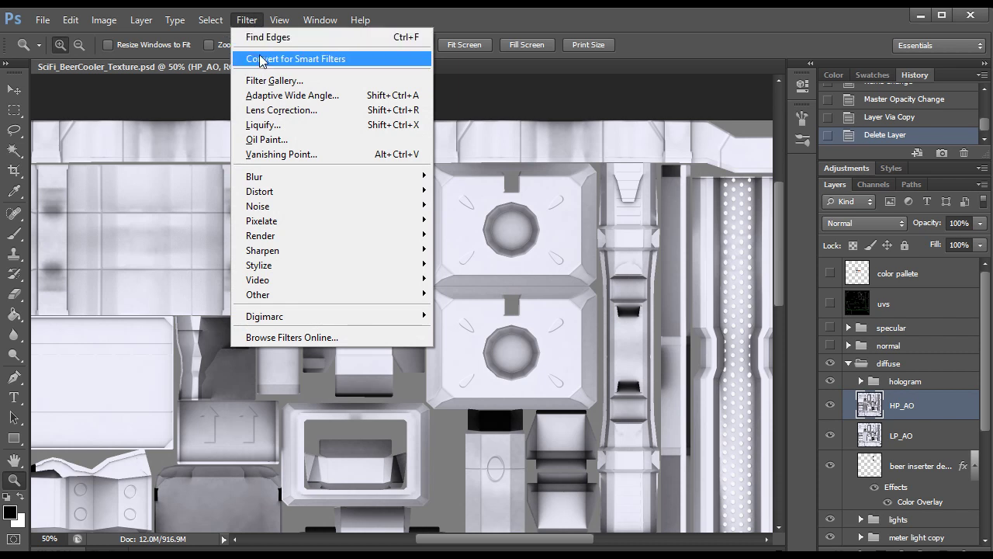
pyautogui.click(513, 284)
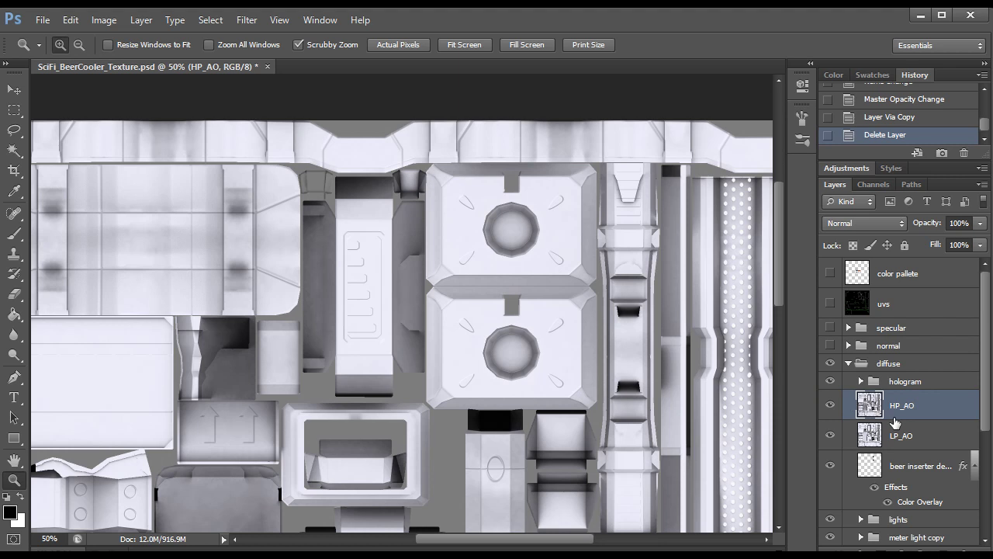
# Duplicate the HP_AO layer and hide the original HP_AO layer
pyautogui.hotkey('ctrl', 'j')
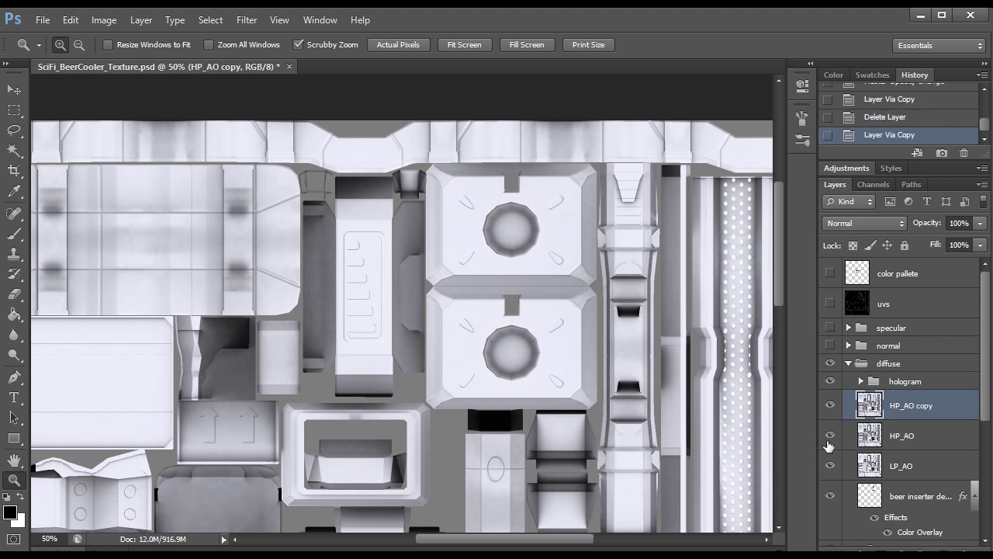
pyautogui.click(830, 439)
# Apply the Find Edges filter to the HP_AO copy layer
pyautogui.moveTo(387, 203); pyautogui.dragTo(430, 183)
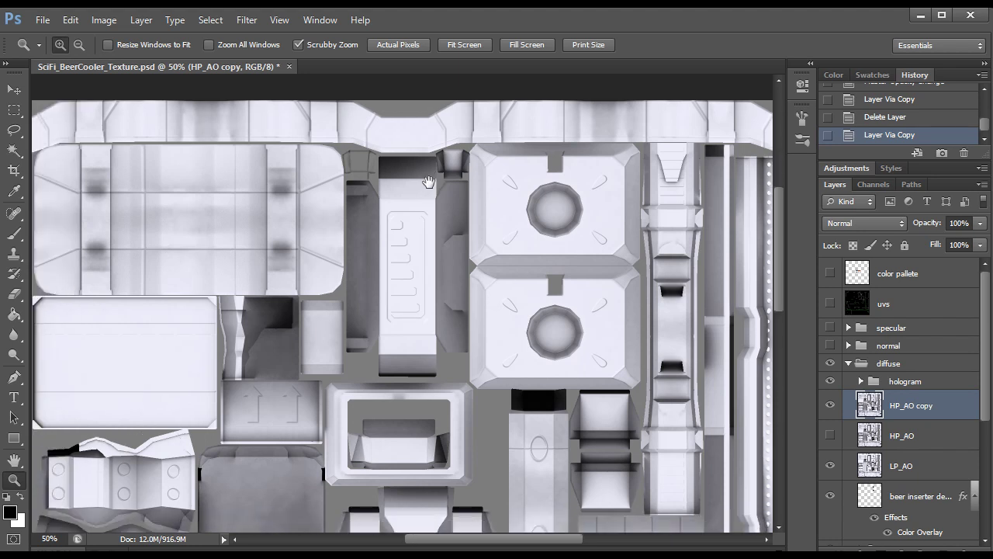
pyautogui.click(246, 20)
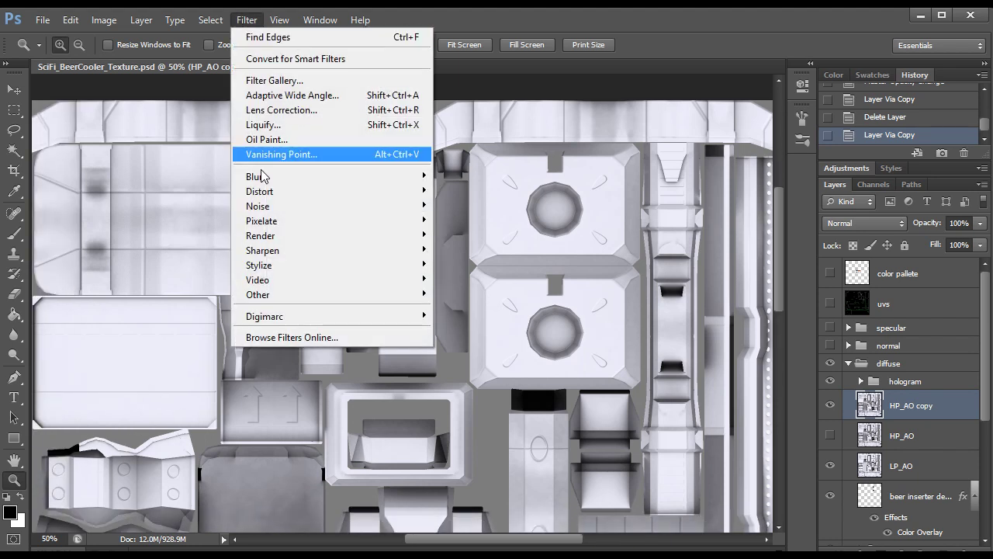
pyautogui.moveTo(282, 275)
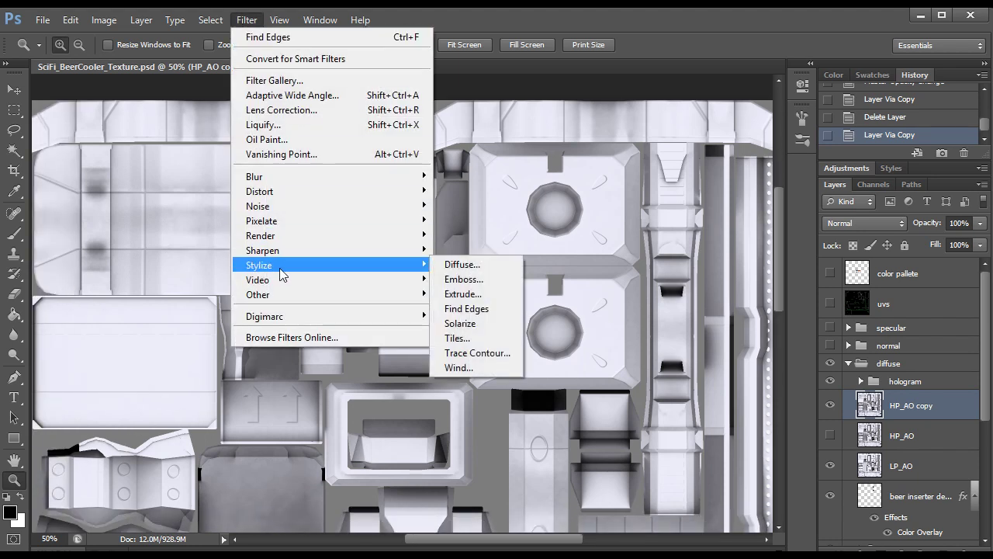
pyautogui.click(465, 309)
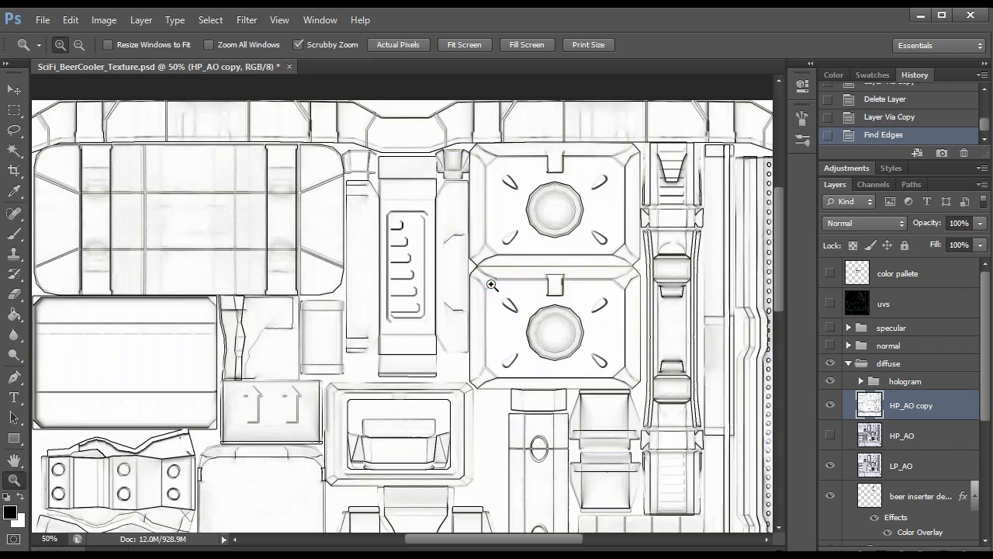
# Examine the edge outlines on the HP_AO copy layer across the different parts of the texture sheet
pyautogui.moveTo(429, 260); pyautogui.dragTo(476, 182)
pyautogui.moveTo(526, 490); pyautogui.dragTo(450, 238)
pyautogui.moveTo(545, 286); pyautogui.dragTo(438, 187)
pyautogui.moveTo(264, 233); pyautogui.dragTo(381, 330)
pyautogui.moveTo(399, 189); pyautogui.dragTo(401, 503)
pyautogui.moveTo(351, 277); pyautogui.dragTo(387, 358)
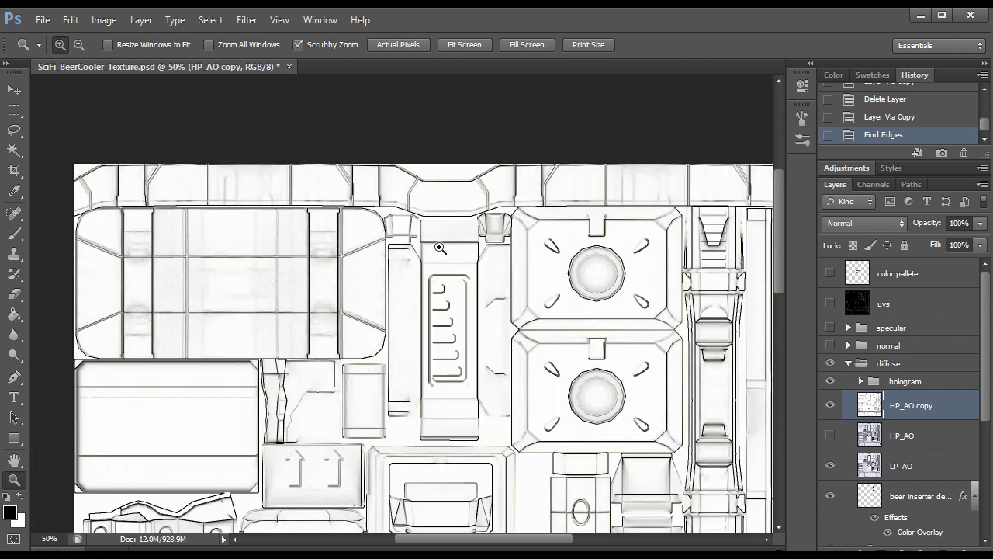
pyautogui.moveTo(469, 313); pyautogui.dragTo(381, 252)
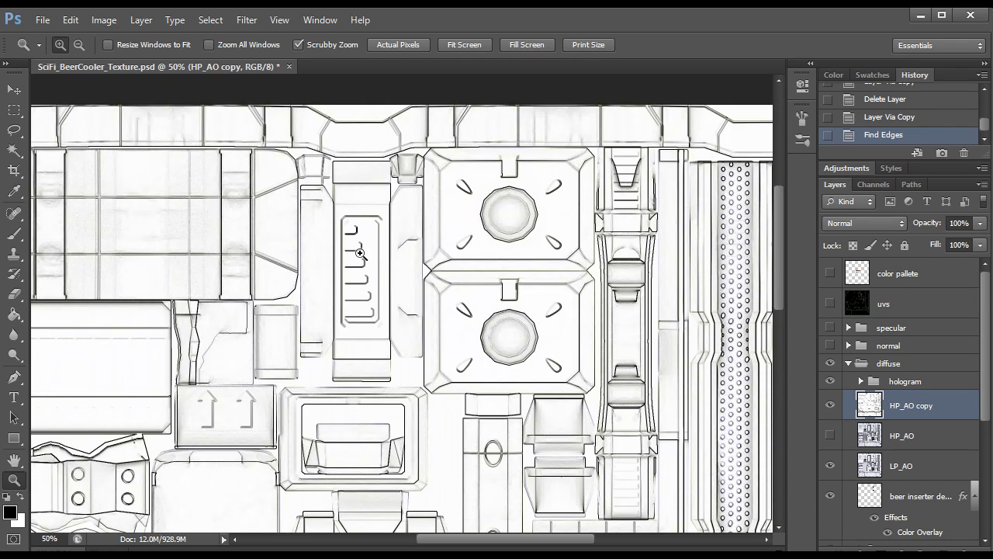
pyautogui.moveTo(311, 235); pyautogui.dragTo(325, 251)
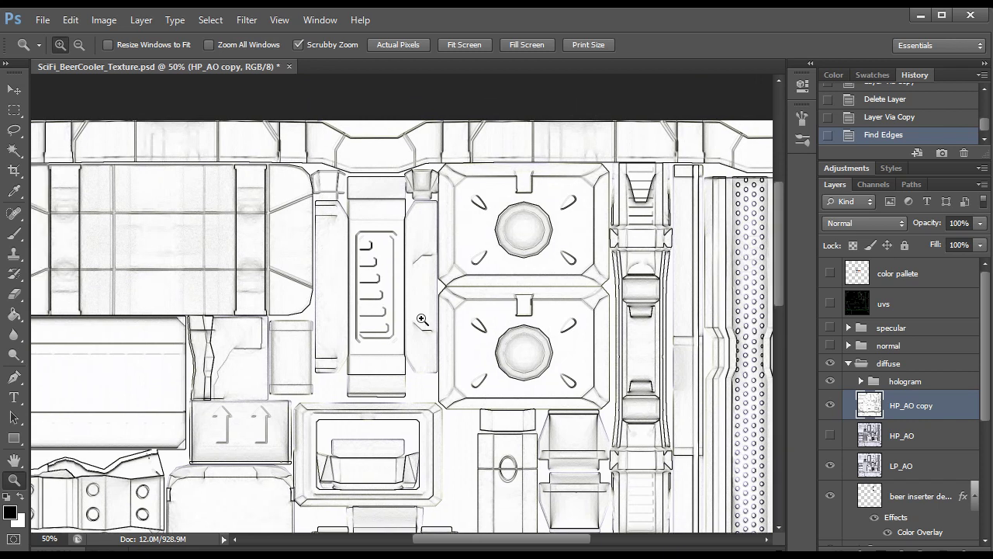
# Invert the colors of the HP_AO copy layer and inspect its edge lines up close
pyautogui.hotkey('ctrl', 'i')
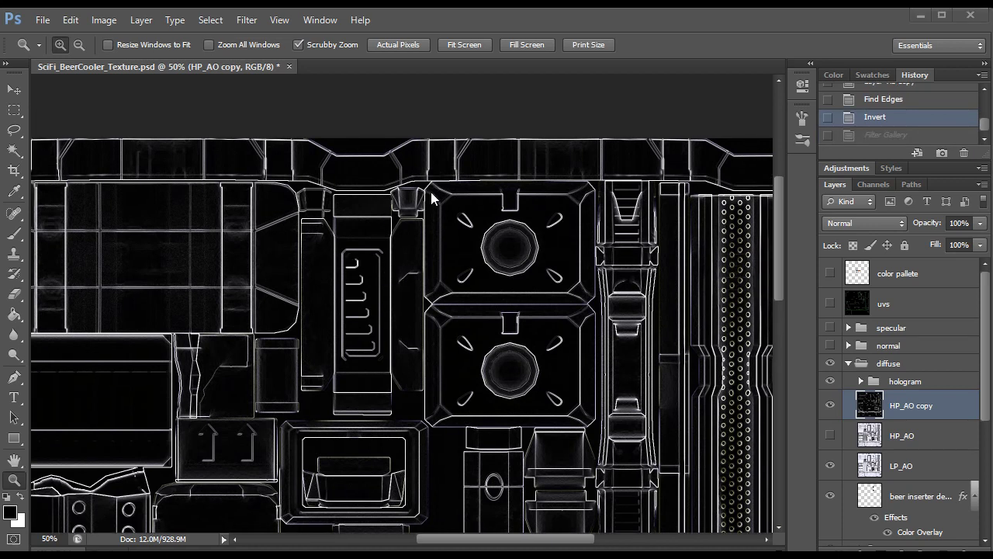
pyautogui.click(463, 195)
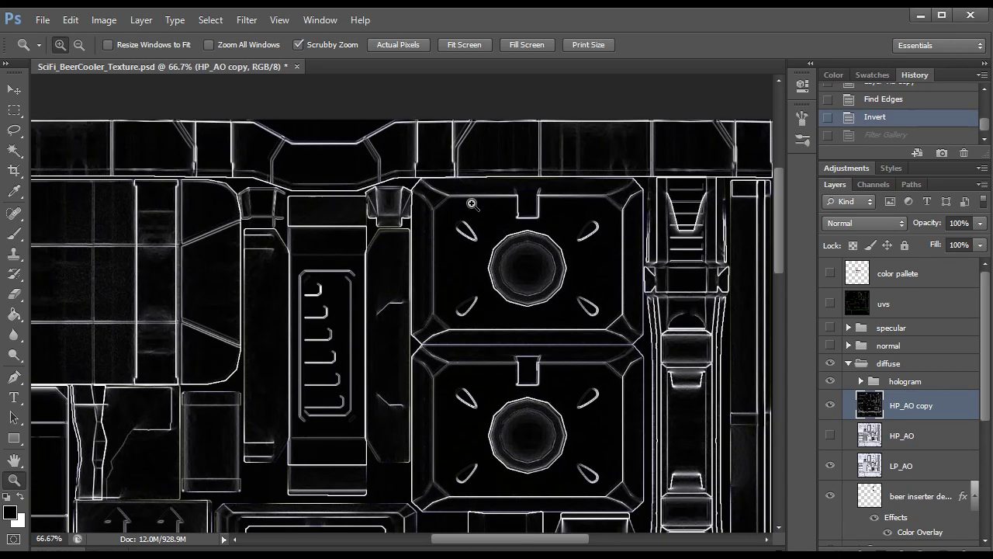
pyautogui.moveTo(439, 192)
pyautogui.mouseDown()
pyautogui.moveTo(399, 210)
pyautogui.moveTo(466, 261)
pyautogui.moveTo(493, 206)
pyautogui.moveTo(448, 222)
pyautogui.moveTo(441, 211)
pyautogui.mouseUp()
pyautogui.keyDown('alt'); pyautogui.click(450, 186); pyautogui.keyUp('alt')
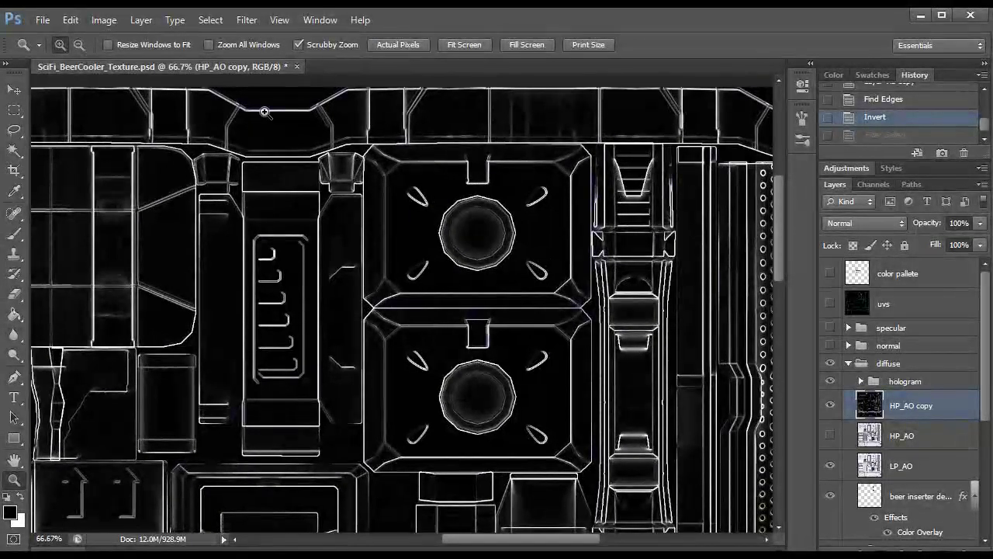
# Apply the Filter Gallery's Spatter brush-stroke effect to the HP_AO copy layer with Spray Radius 3 and Smoothness 7
pyautogui.click(247, 20)
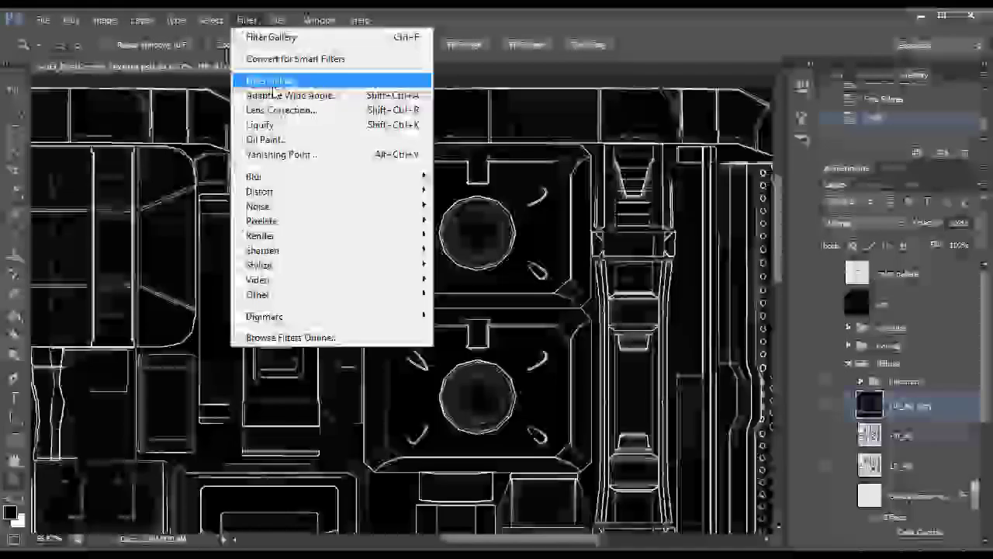
pyautogui.click(274, 81)
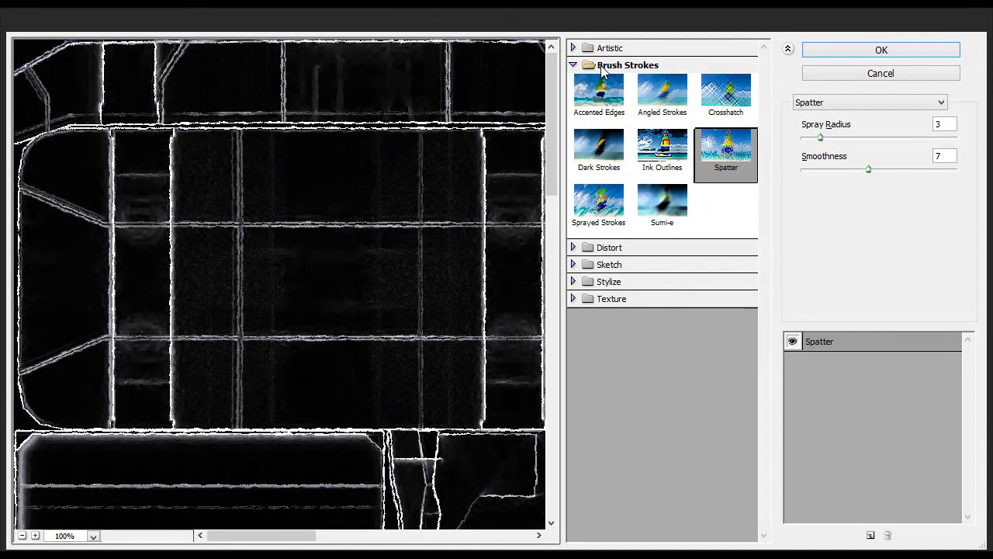
pyautogui.click(603, 68)
pyautogui.click(613, 68)
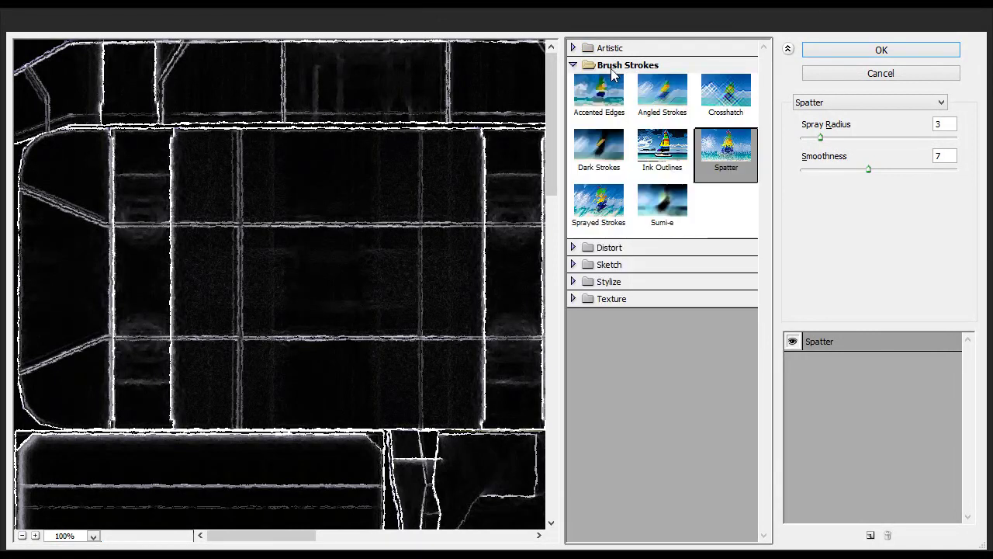
pyautogui.click(662, 147)
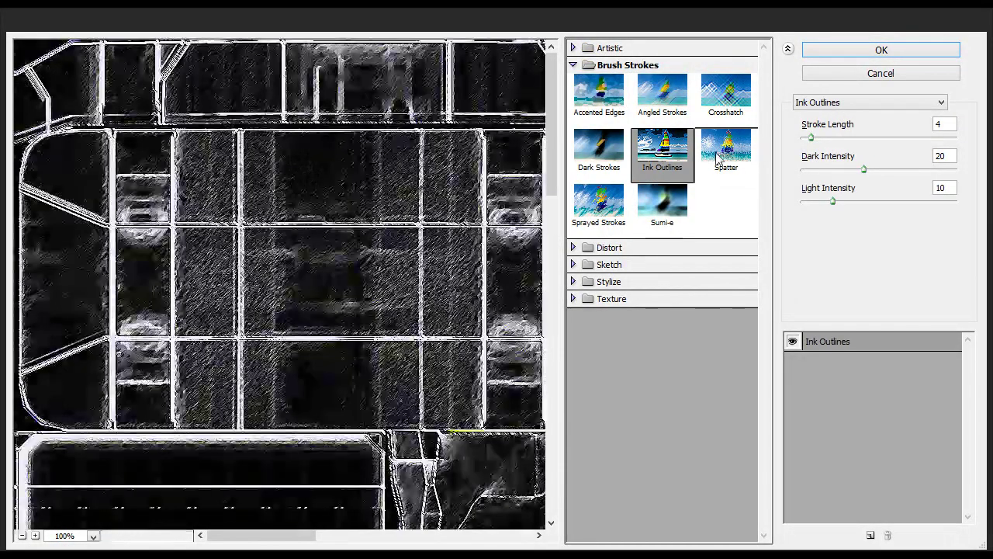
pyautogui.click(710, 157)
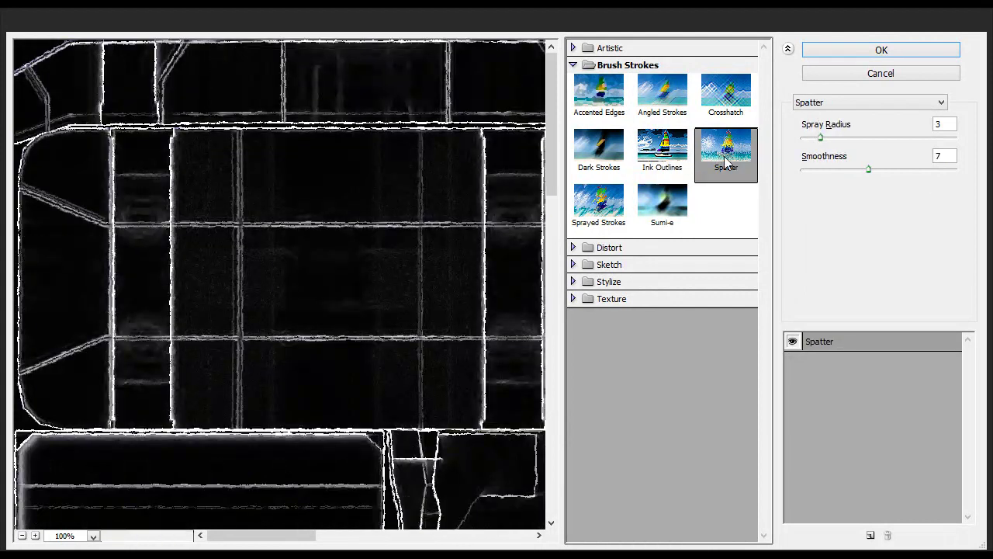
pyautogui.click(869, 104)
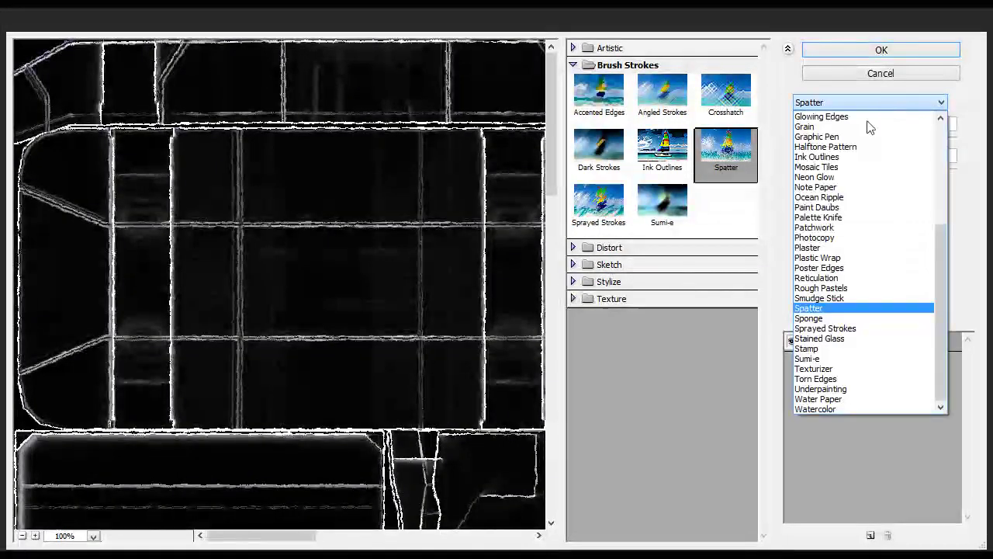
pyautogui.click(814, 308)
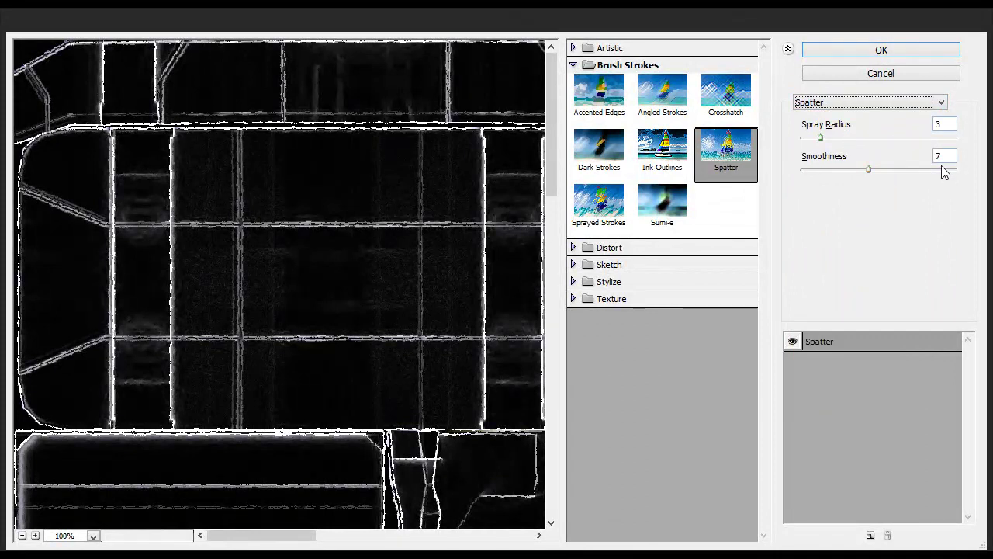
pyautogui.moveTo(381, 153); pyautogui.dragTo(284, 201)
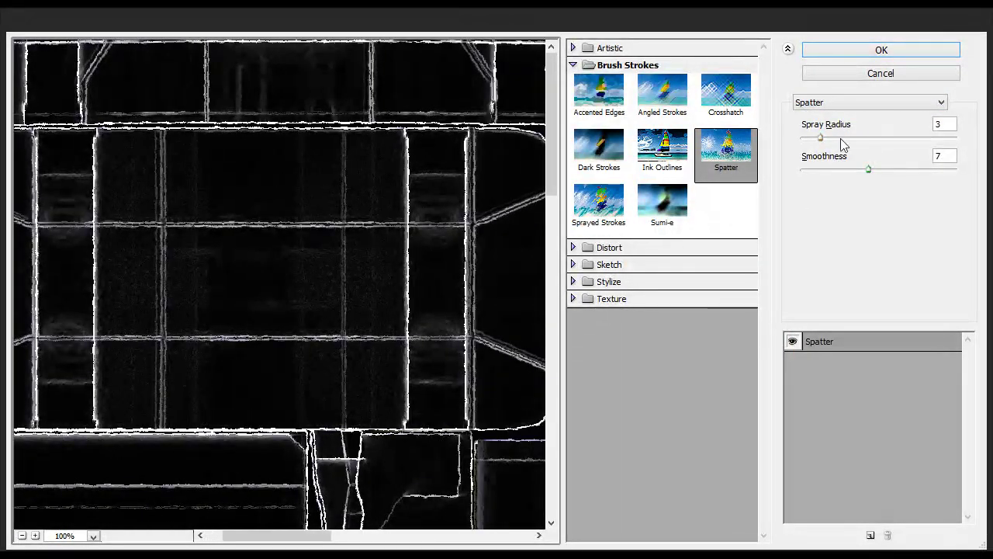
pyautogui.moveTo(819, 137)
pyautogui.mouseDown()
pyautogui.moveTo(888, 139)
pyautogui.moveTo(821, 148)
pyautogui.mouseUp()
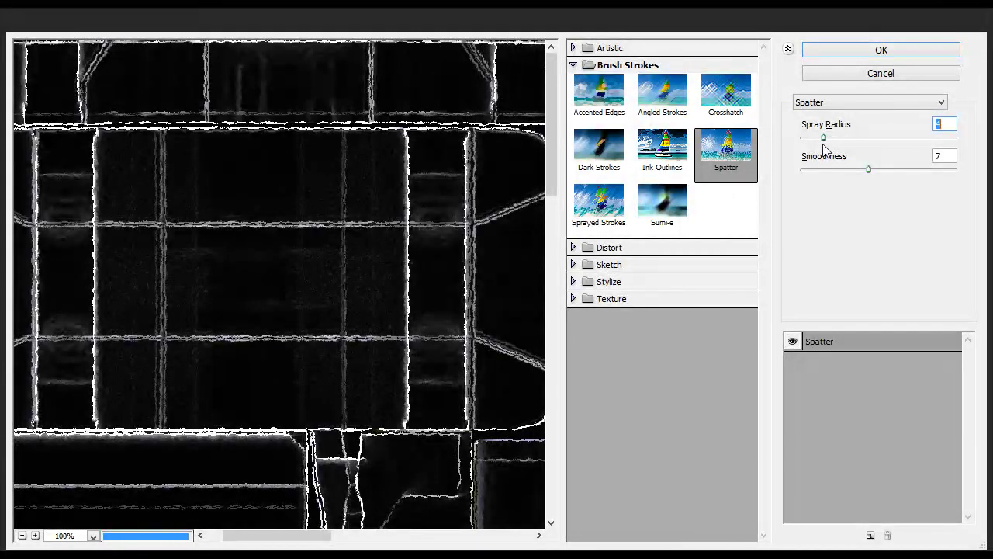
pyautogui.click(881, 51)
# Set the HP_AO copy layer's Blend If black point for This Layer to 58, keeping the Gray channel in its blending options
pyautogui.click(443, 144)
pyautogui.moveTo(553, 164); pyautogui.dragTo(479, 251)
pyautogui.moveTo(360, 268); pyautogui.dragTo(441, 226)
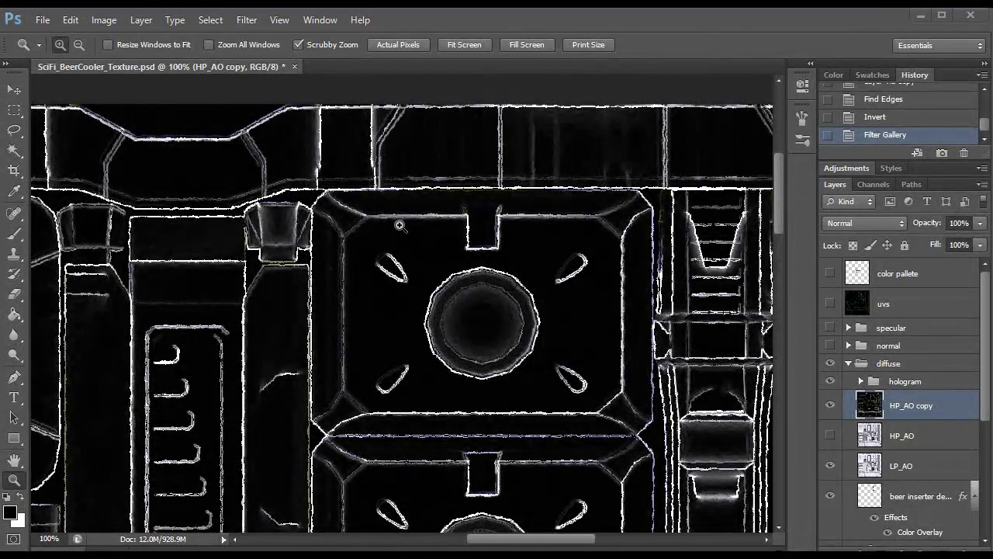
pyautogui.doubleClick(922, 403)
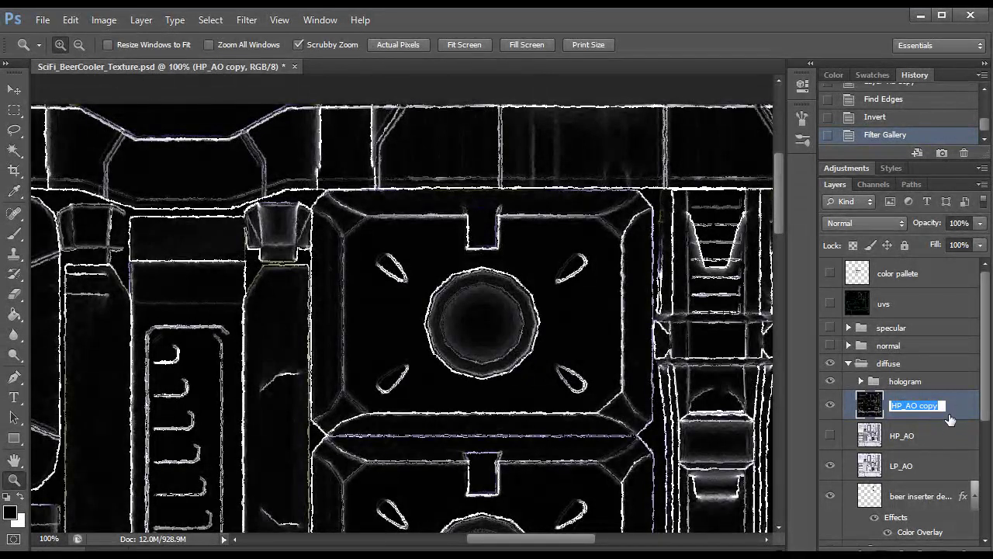
pyautogui.press('Return')
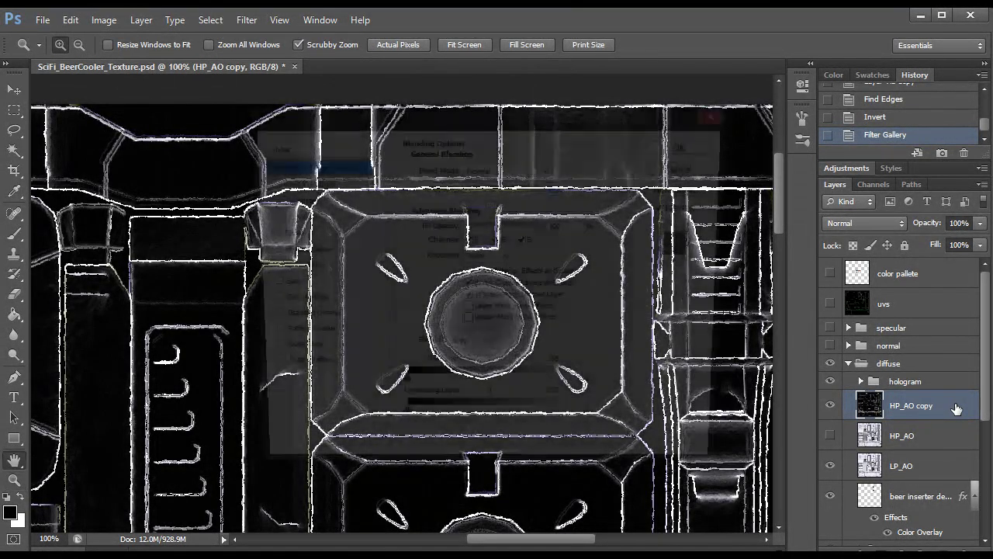
pyautogui.doubleClick(957, 409)
pyautogui.moveTo(541, 122); pyautogui.dragTo(765, 108)
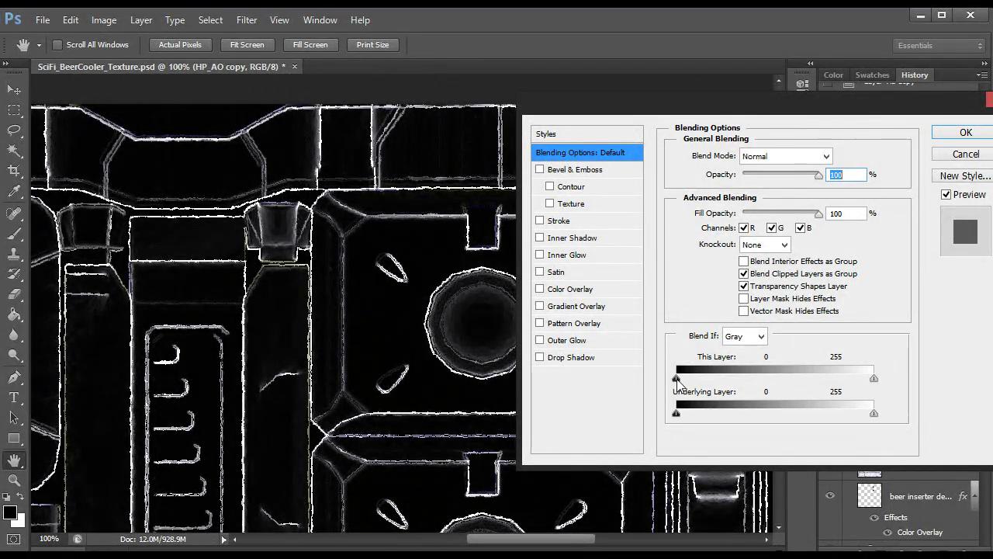
pyautogui.moveTo(678, 379)
pyautogui.mouseDown()
pyautogui.moveTo(716, 382)
pyautogui.moveTo(675, 382)
pyautogui.mouseUp()
pyautogui.moveTo(807, 378); pyautogui.dragTo(911, 376)
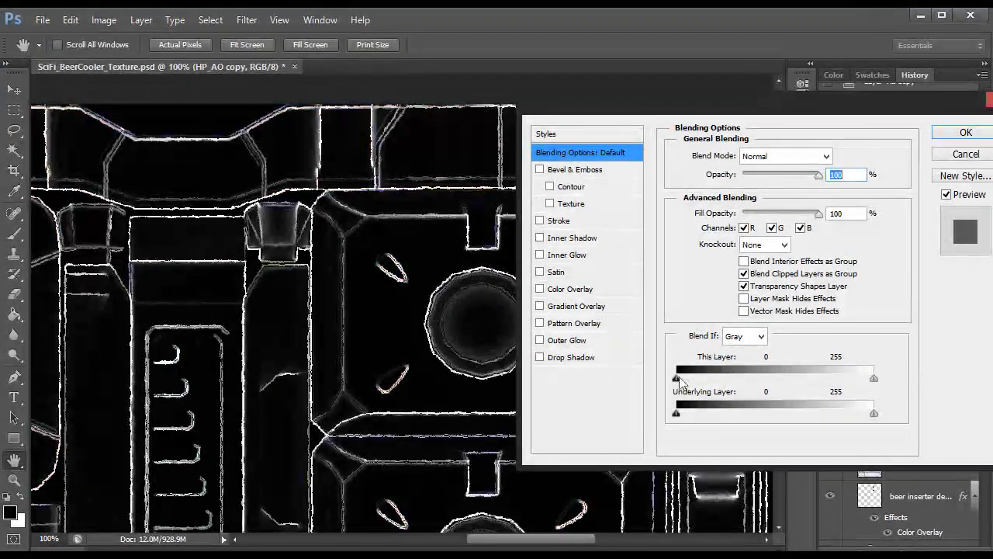
pyautogui.moveTo(677, 380); pyautogui.dragTo(722, 381)
pyautogui.click(950, 135)
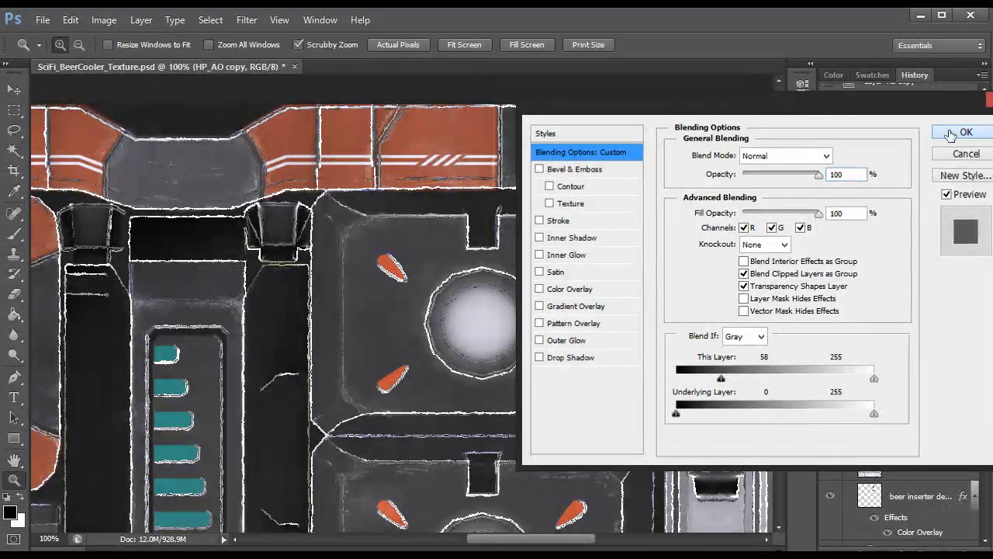
pyautogui.click(950, 136)
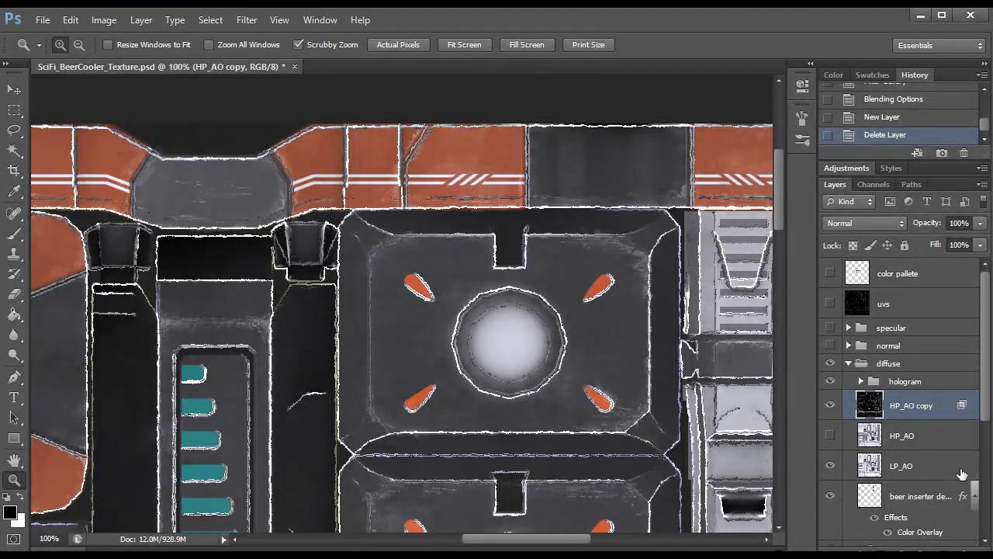
# Create a new empty layer above HP_AO copy and merge the two layers into one
pyautogui.moveTo(548, 275)
pyautogui.mouseDown()
pyautogui.moveTo(520, 273)
pyautogui.moveTo(530, 272)
pyautogui.mouseUp()
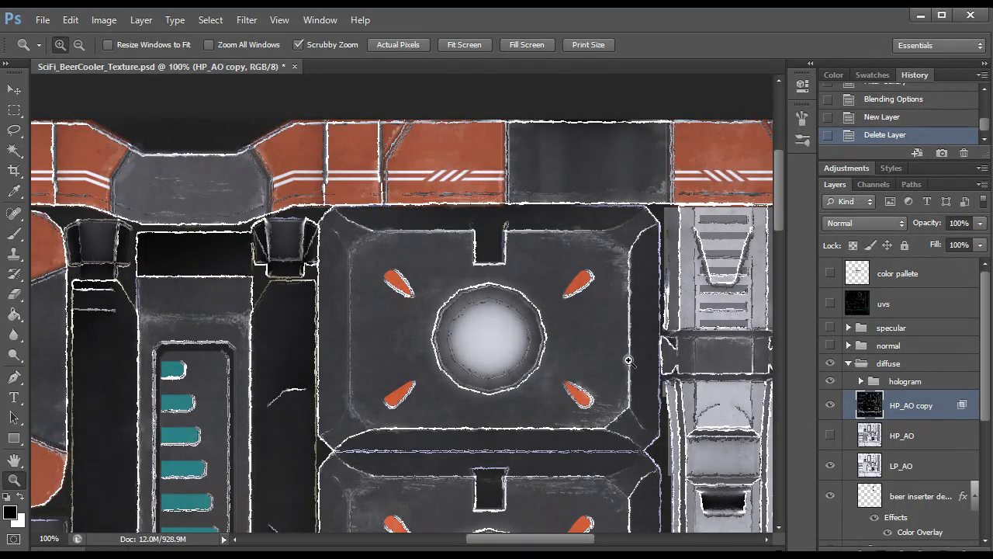
pyautogui.moveTo(439, 207); pyautogui.dragTo(454, 207)
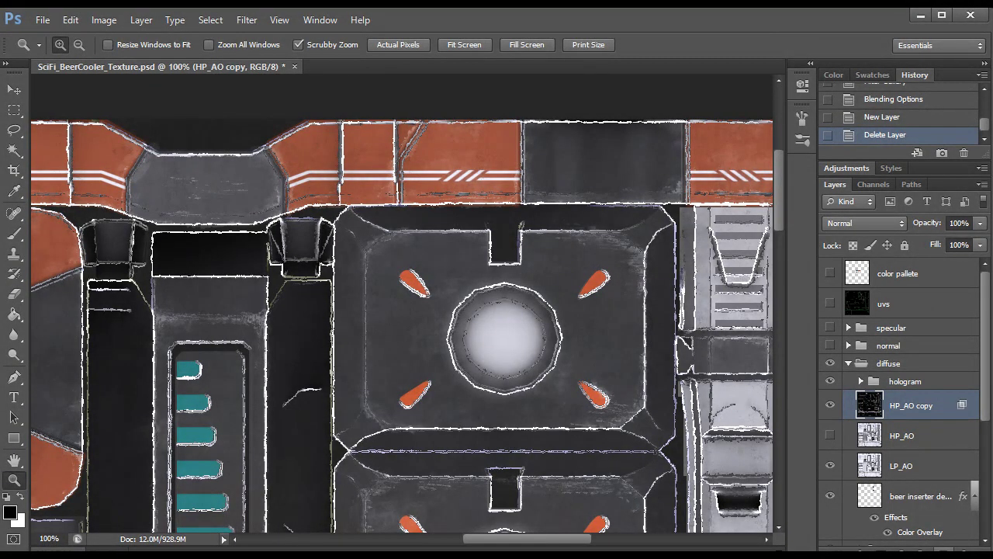
pyautogui.click(945, 550)
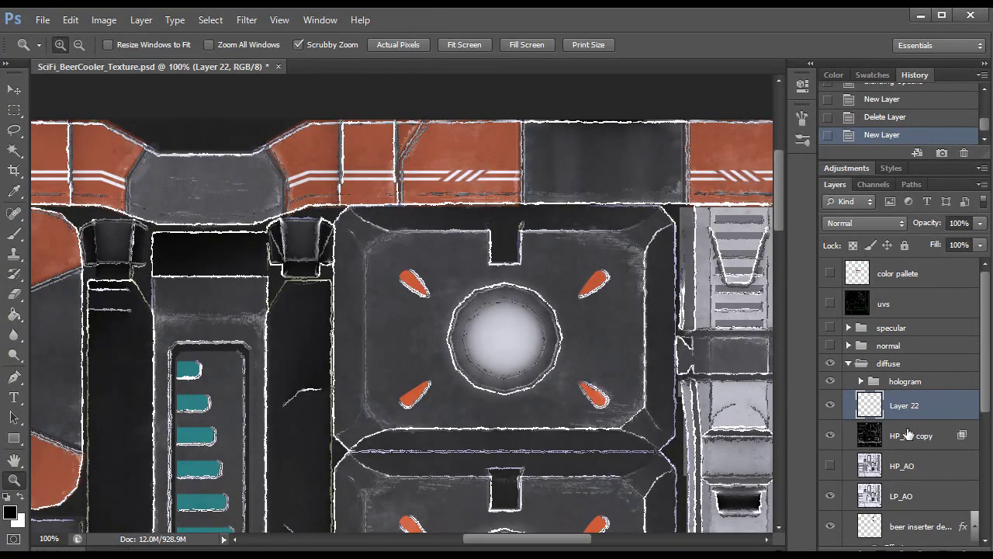
pyautogui.keyDown('shift'); pyautogui.click(897, 434); pyautogui.keyUp('shift')
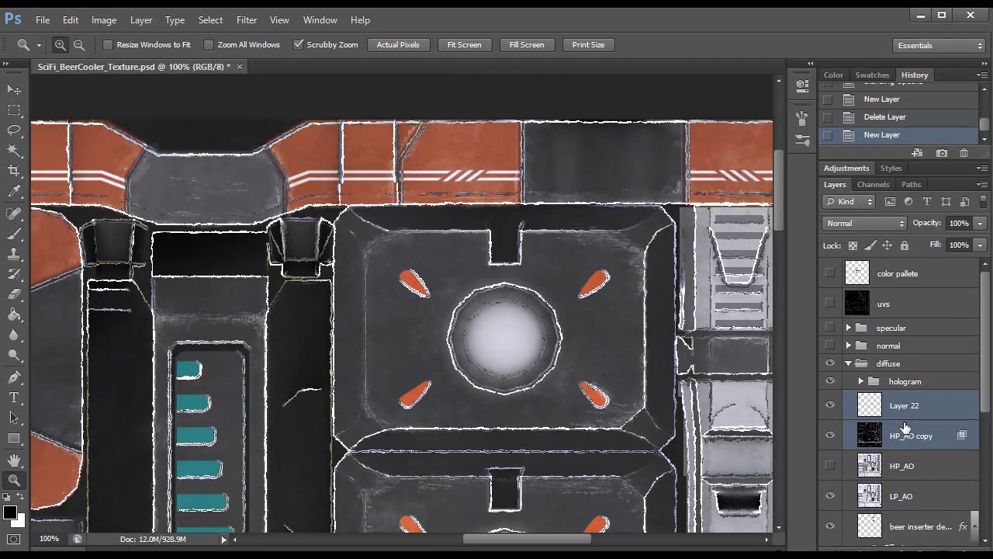
pyautogui.hotkey('ctrl', 'e')
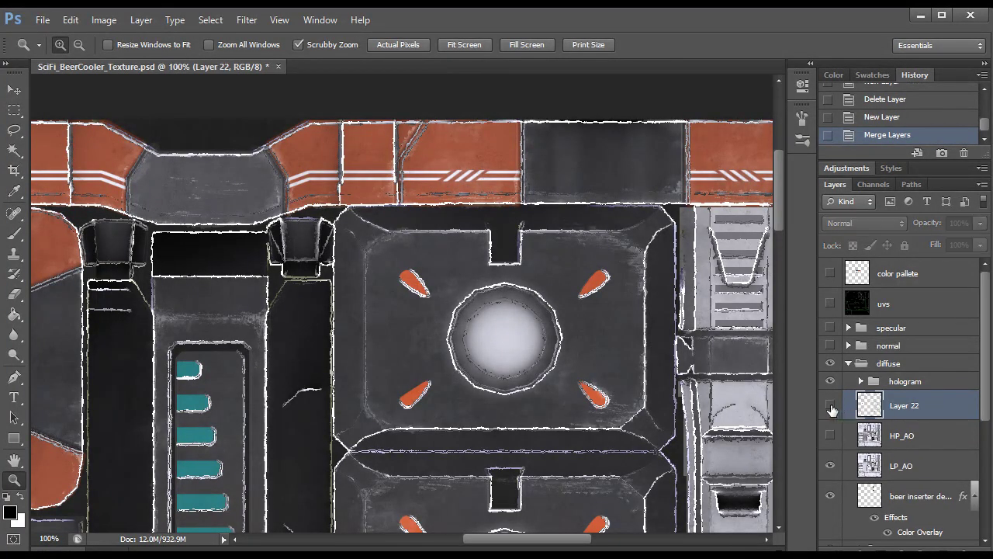
# Toggle the merged edge layer's visibility, try shifting its lines down across the texture, and undo the move
pyautogui.click(835, 406)
pyautogui.click(835, 406)
pyautogui.press('v')
pyautogui.moveTo(566, 225); pyautogui.dragTo(559, 311)
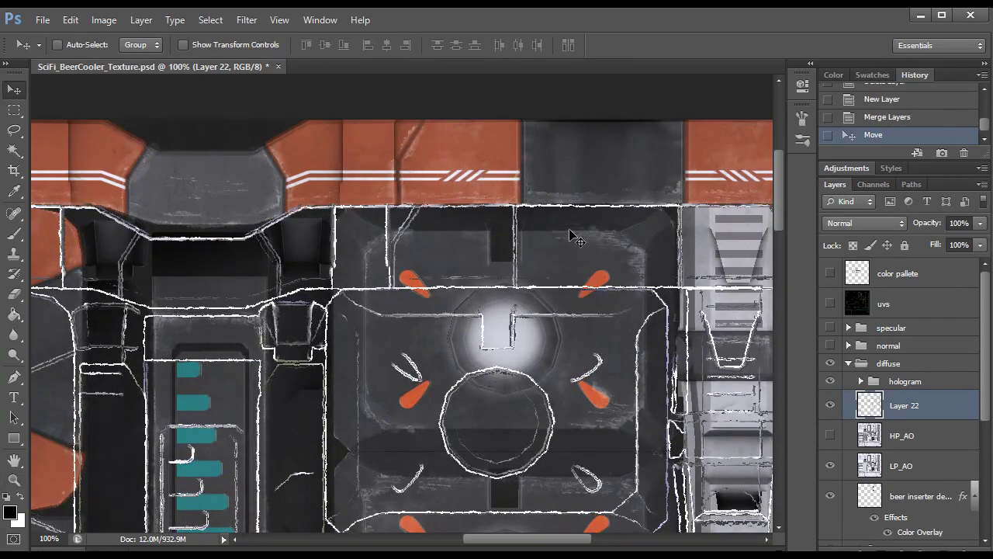
pyautogui.hotkey('ctrl', 'z')
# Examine the merged edge lines across the orange trim and grey panels of the texture sheet
pyautogui.press('z')
pyautogui.keyDown('alt'); pyautogui.click(545, 275); pyautogui.keyUp('alt')
pyautogui.keyDown('alt'); pyautogui.click(546, 276); pyautogui.keyUp('alt')
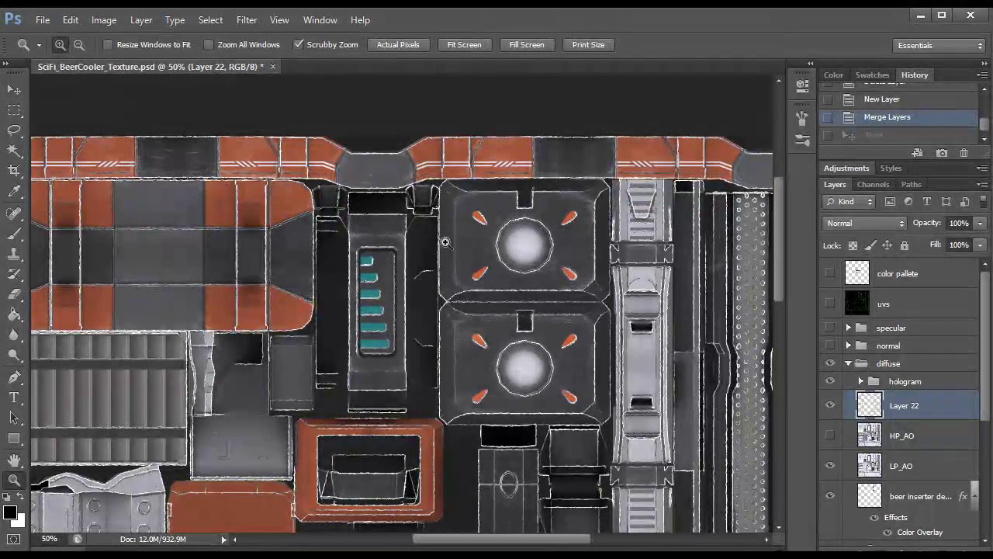
pyautogui.moveTo(465, 270); pyautogui.dragTo(476, 282)
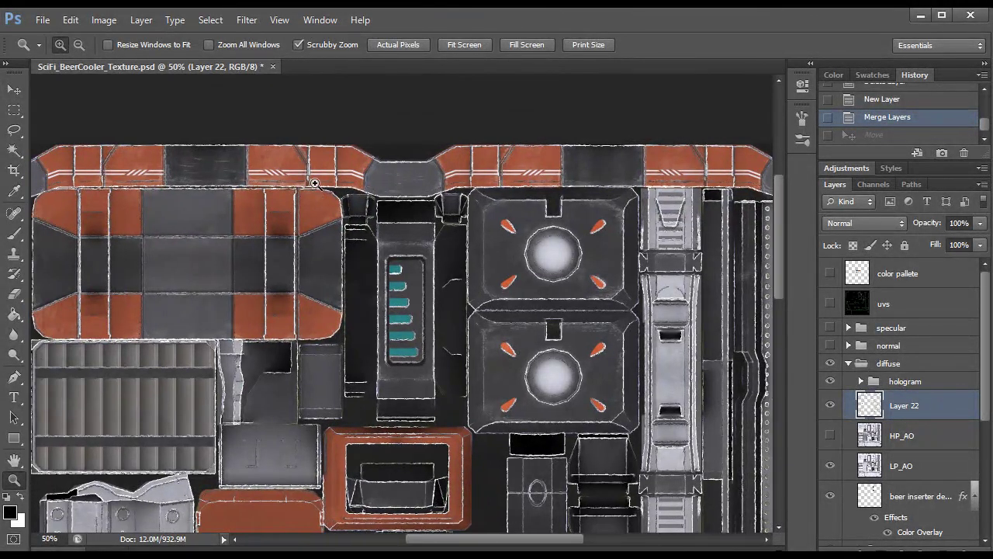
pyautogui.click(315, 190)
pyautogui.click(315, 196)
pyautogui.moveTo(311, 214); pyautogui.dragTo(439, 197)
pyautogui.moveTo(500, 217); pyautogui.dragTo(561, 219)
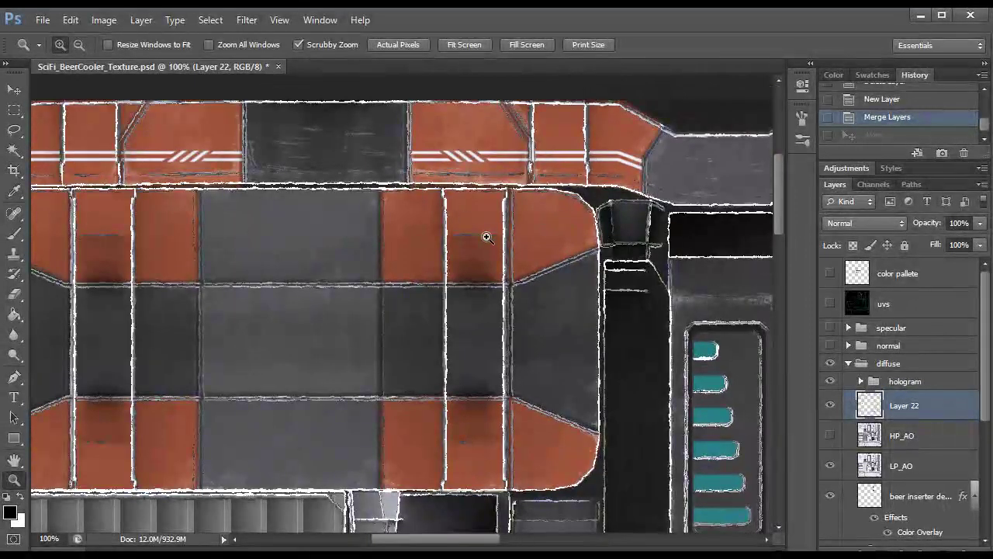
pyautogui.moveTo(445, 167); pyautogui.dragTo(440, 226)
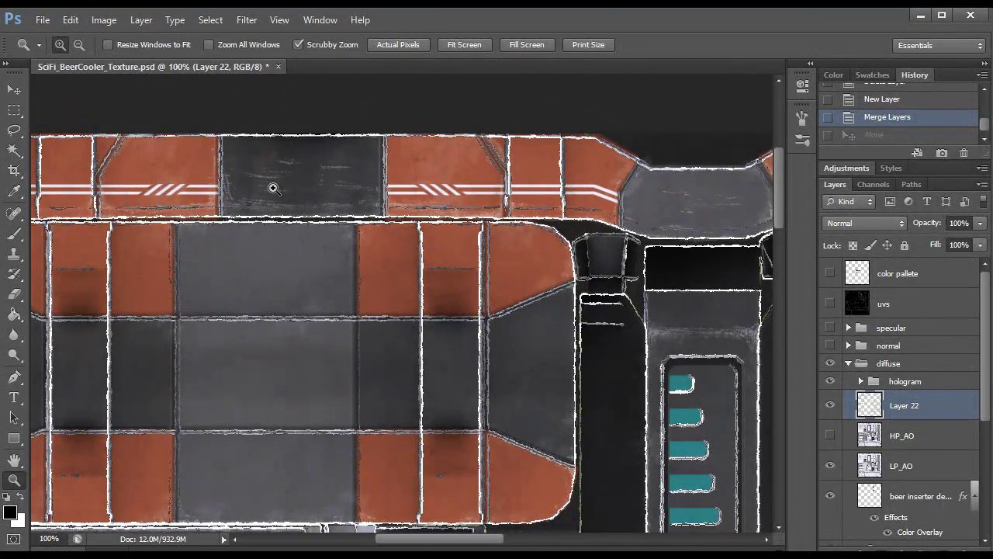
# Turn the merged layer's edge lines white with a Hue/Saturation adjustment at Lightness +100
pyautogui.hotkey('ctrl', 'u')
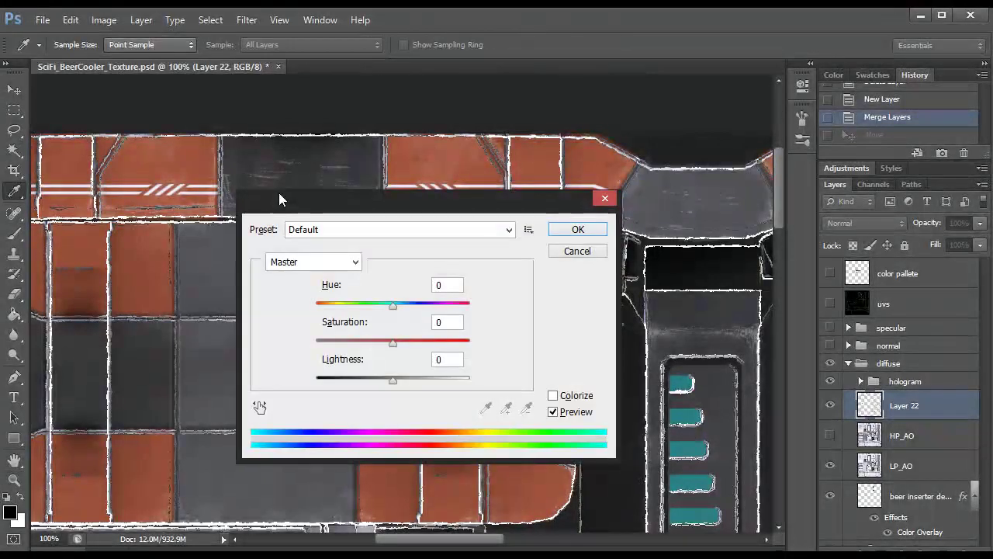
pyautogui.moveTo(412, 204); pyautogui.dragTo(523, 208)
pyautogui.moveTo(482, 382); pyautogui.dragTo(572, 390)
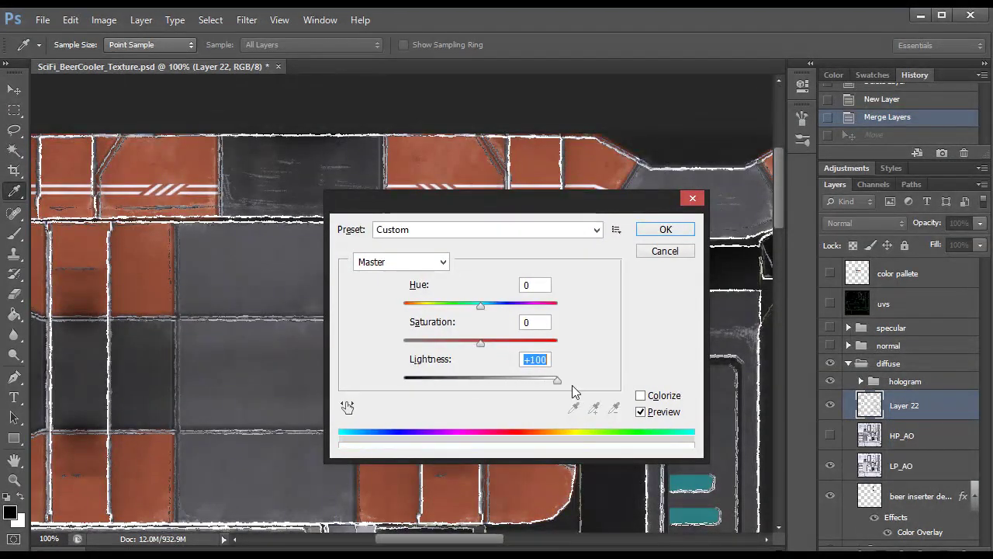
pyautogui.click(659, 231)
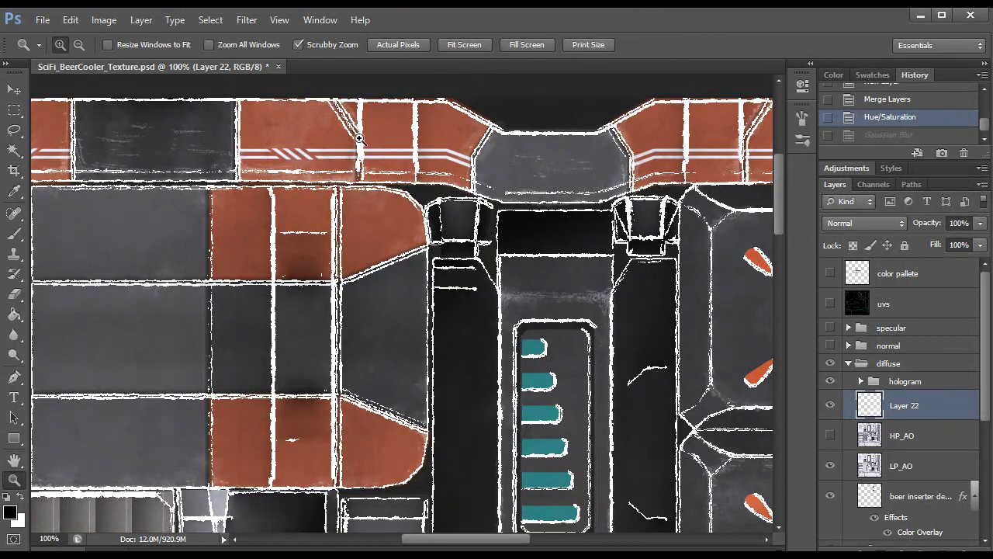
# Apply a Gaussian Blur to the white edge lines on Layer 22
pyautogui.click(328, 251)
pyautogui.moveTo(476, 223); pyautogui.dragTo(392, 340)
pyautogui.keyDown('alt'); pyautogui.click(468, 342); pyautogui.keyUp('alt')
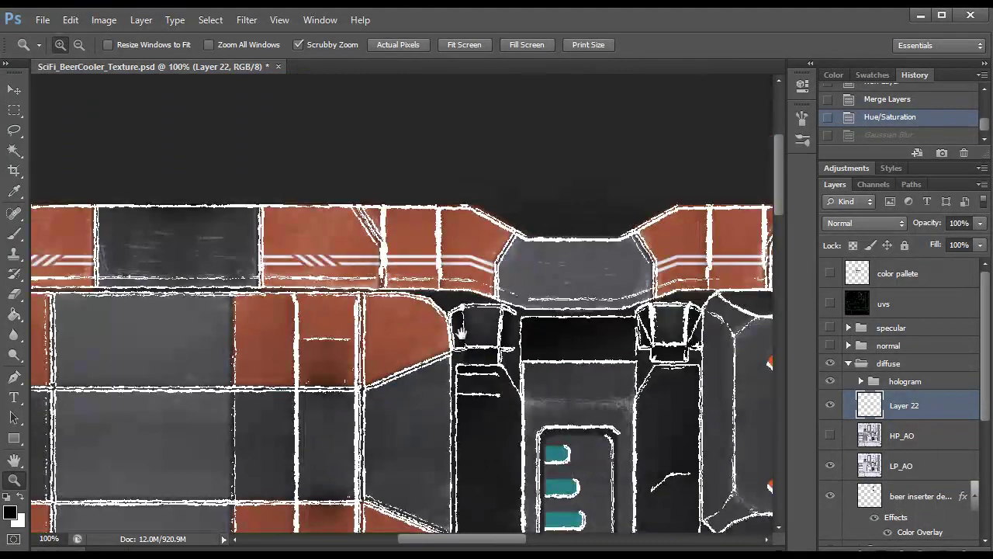
pyautogui.moveTo(451, 316); pyautogui.dragTo(394, 253)
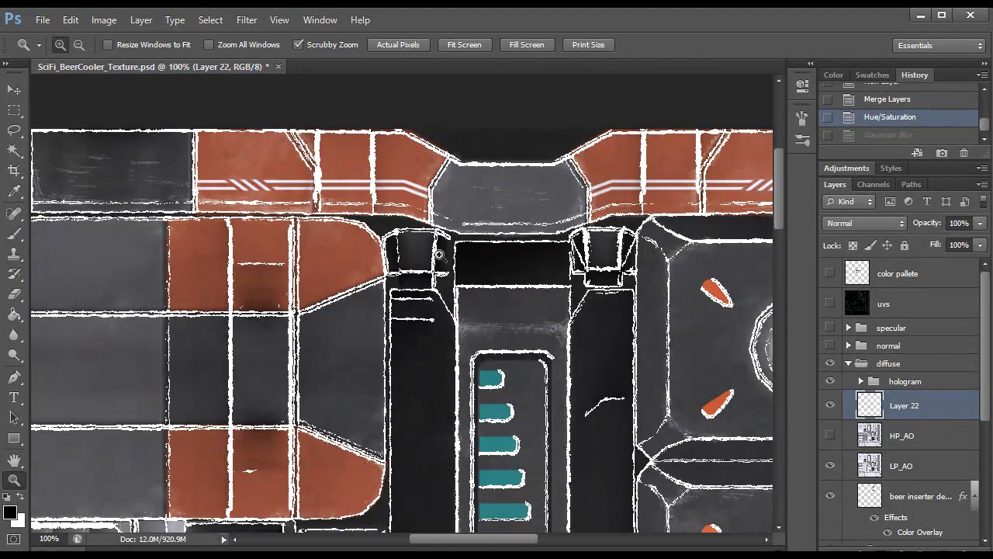
pyautogui.click(247, 19)
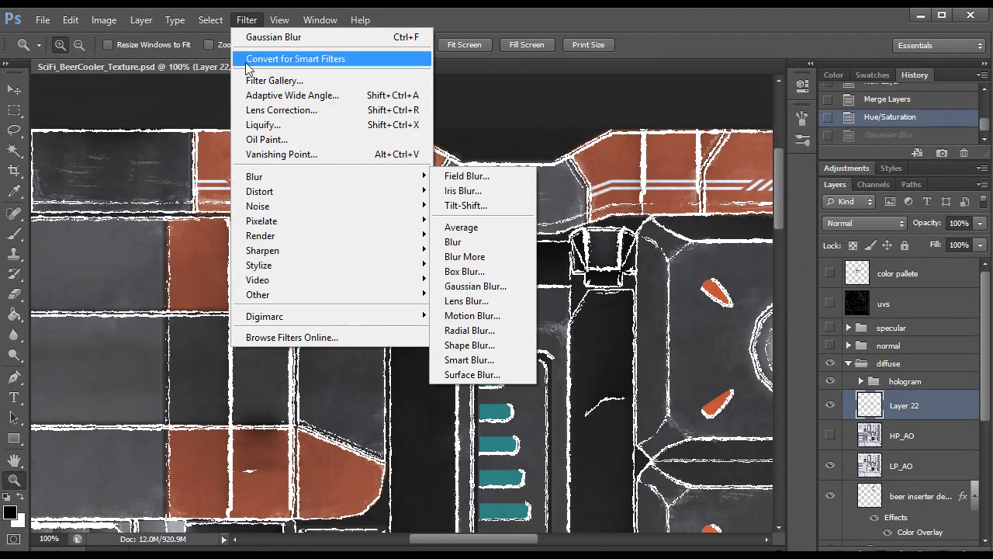
pyautogui.moveTo(283, 177)
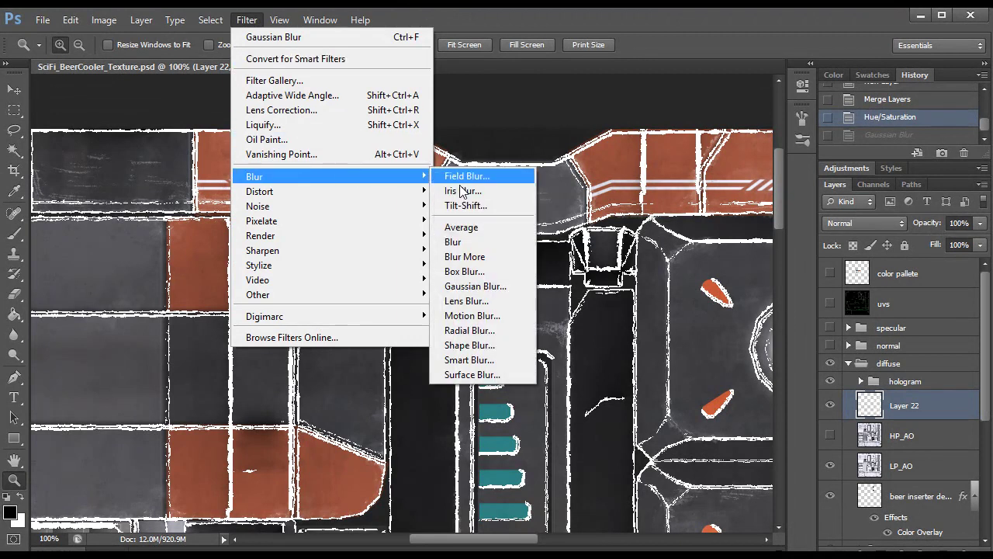
pyautogui.click(473, 293)
pyautogui.moveTo(482, 151); pyautogui.dragTo(546, 129)
pyautogui.click(644, 152)
# Sharpen the blurred edge lines with an Unsharp Mask at Amount 50%, Radius 150 pixels and Threshold 0
pyautogui.press('z')
pyautogui.click(371, 174)
pyautogui.moveTo(275, 405); pyautogui.dragTo(317, 211)
pyautogui.moveTo(386, 331); pyautogui.dragTo(403, 144)
pyautogui.moveTo(409, 195); pyautogui.dragTo(406, 349)
pyautogui.moveTo(423, 233); pyautogui.dragTo(424, 388)
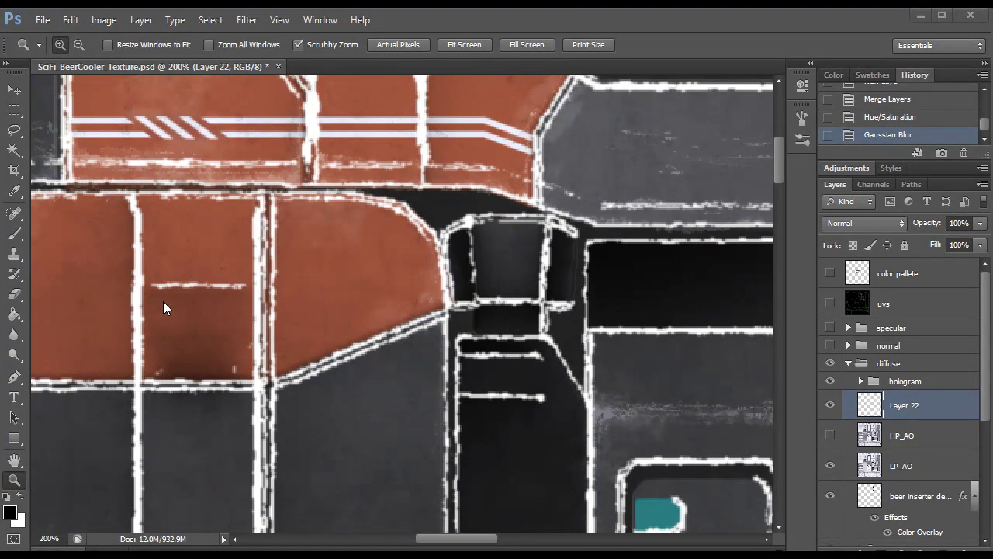
pyautogui.click(245, 23)
pyautogui.moveTo(291, 236)
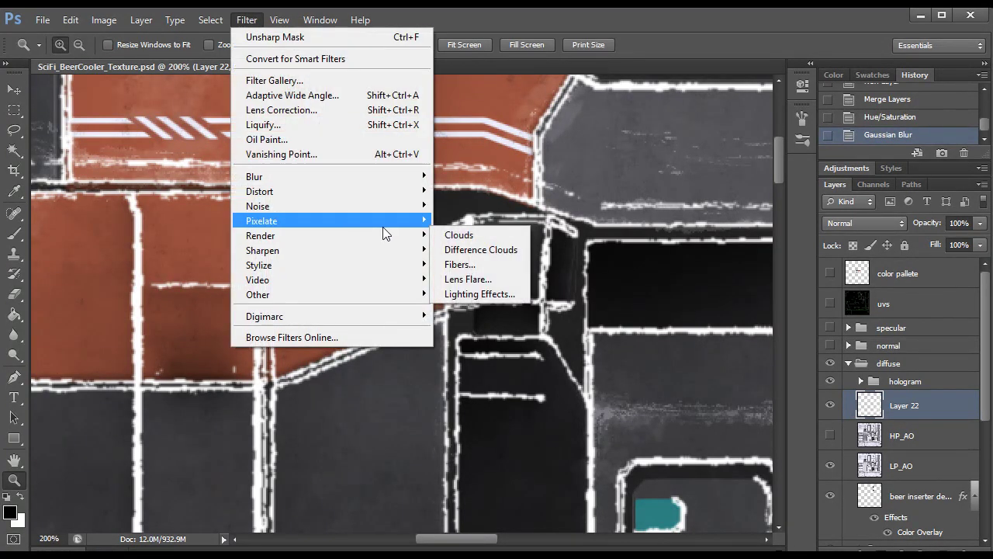
pyautogui.moveTo(326, 250)
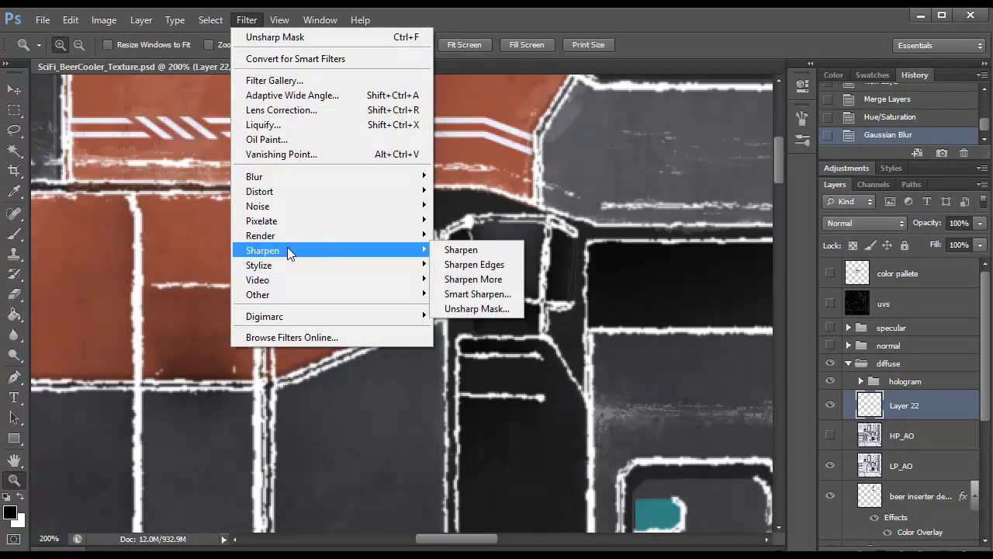
pyautogui.click(470, 309)
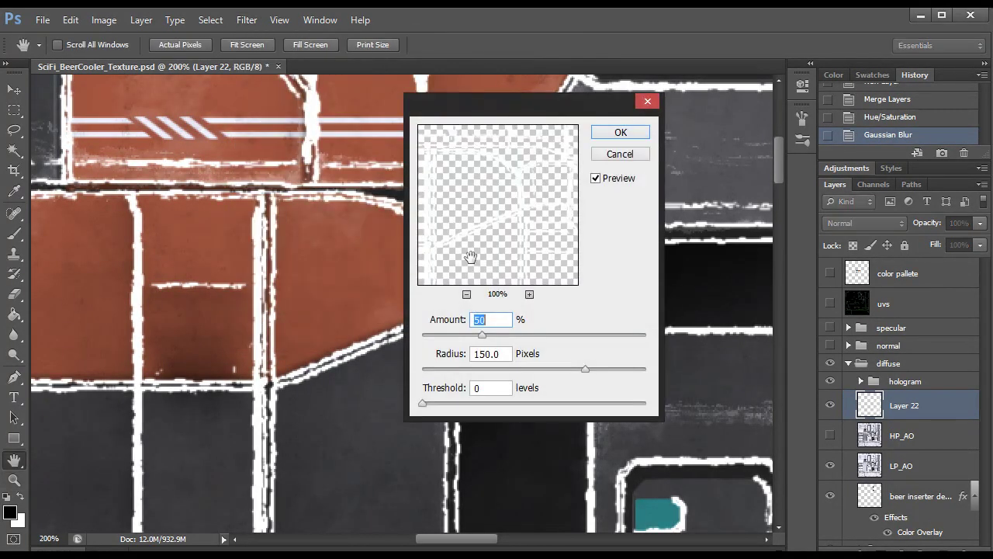
pyautogui.moveTo(515, 118); pyautogui.dragTo(599, 118)
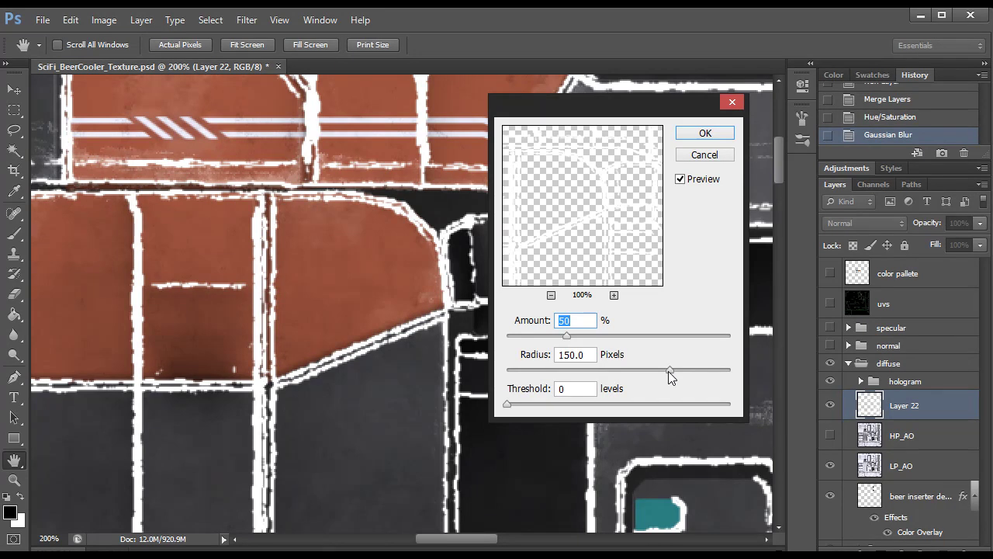
pyautogui.moveTo(594, 354); pyautogui.dragTo(561, 355)
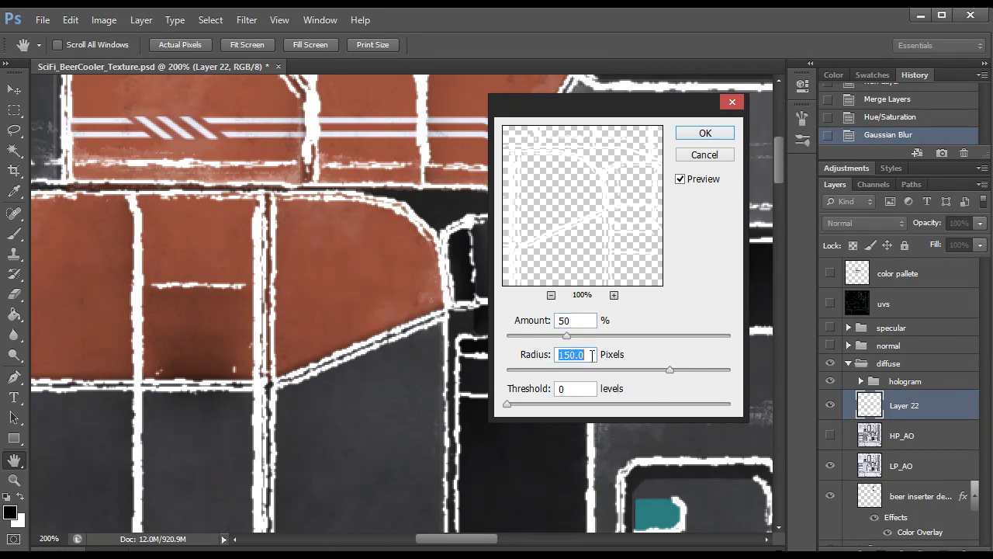
pyautogui.moveTo(670, 371); pyautogui.dragTo(545, 376)
pyautogui.moveTo(662, 370); pyautogui.dragTo(670, 371)
pyautogui.click(705, 134)
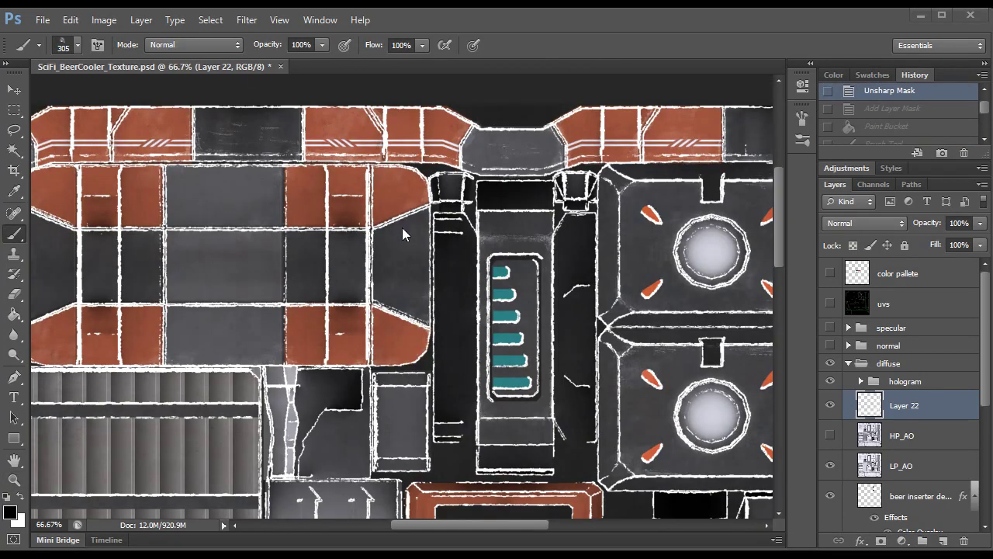
# Examine the sharpened white edge lines on the orange trim, square button panels and grey strap of the texture
pyautogui.moveTo(392, 187)
pyautogui.mouseDown()
pyautogui.moveTo(335, 194)
pyautogui.moveTo(422, 222)
pyautogui.mouseUp()
pyautogui.press('z')
pyautogui.click(425, 228)
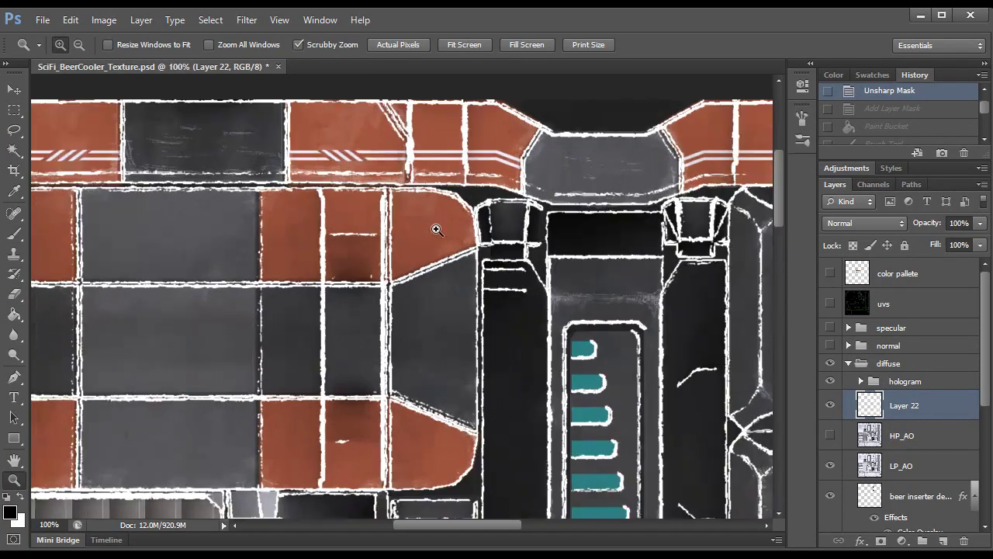
pyautogui.moveTo(636, 281); pyautogui.dragTo(399, 288)
pyautogui.moveTo(556, 293); pyautogui.dragTo(439, 294)
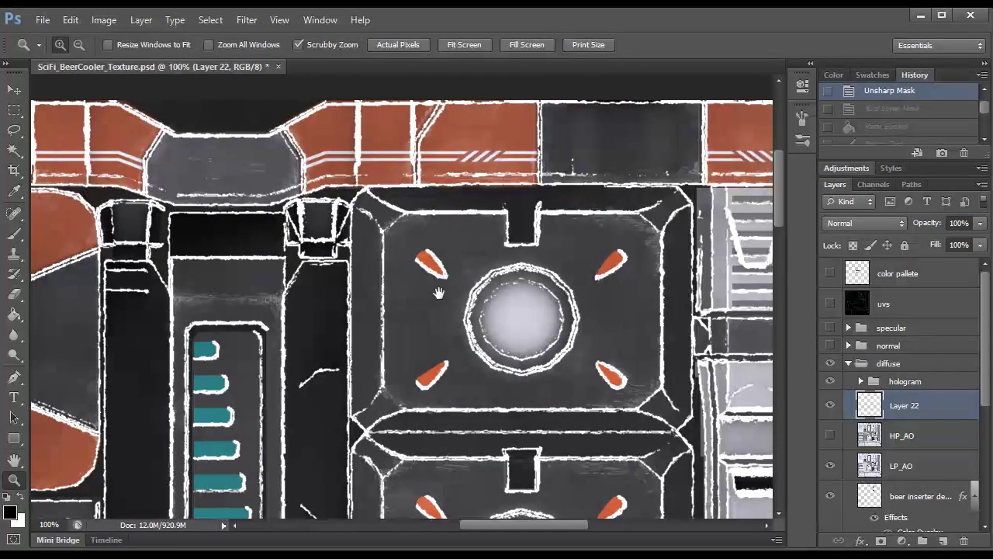
pyautogui.moveTo(300, 319); pyautogui.dragTo(507, 290)
pyautogui.moveTo(358, 286); pyautogui.dragTo(320, 281)
pyautogui.keyDown('alt'); pyautogui.click(248, 251); pyautogui.keyUp('alt')
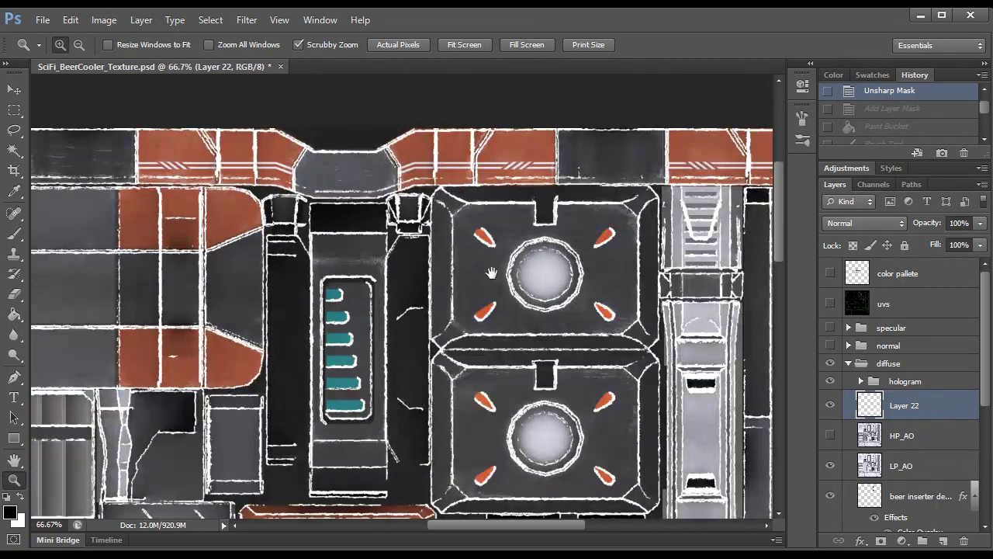
pyautogui.moveTo(533, 264); pyautogui.dragTo(419, 220)
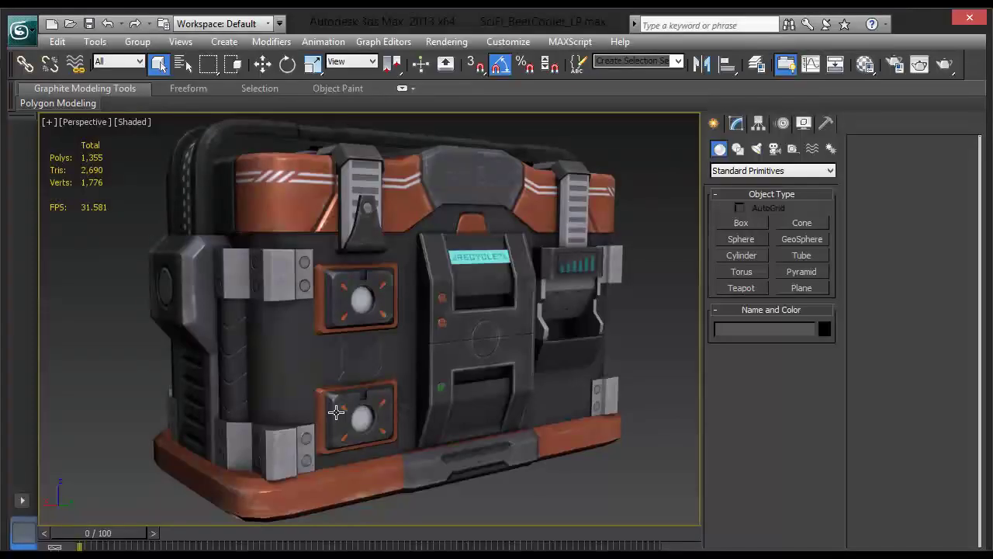
pyautogui.moveTo(400, 365); pyautogui.dragTo(406, 290)
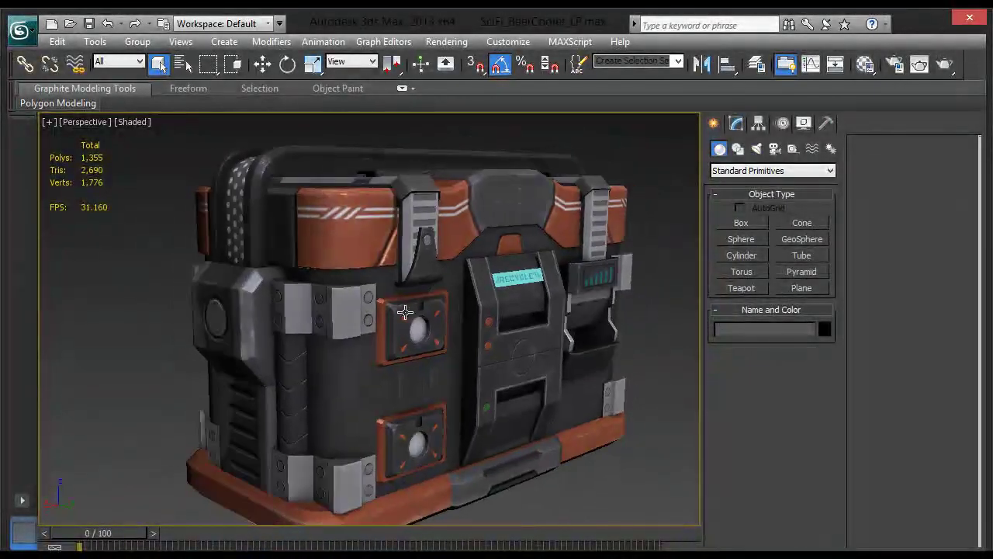
# Switch to 3ds Max and examine the textured beer cooler's edges from the front, side and above
pyautogui.moveTo(371, 221); pyautogui.dragTo(308, 225)
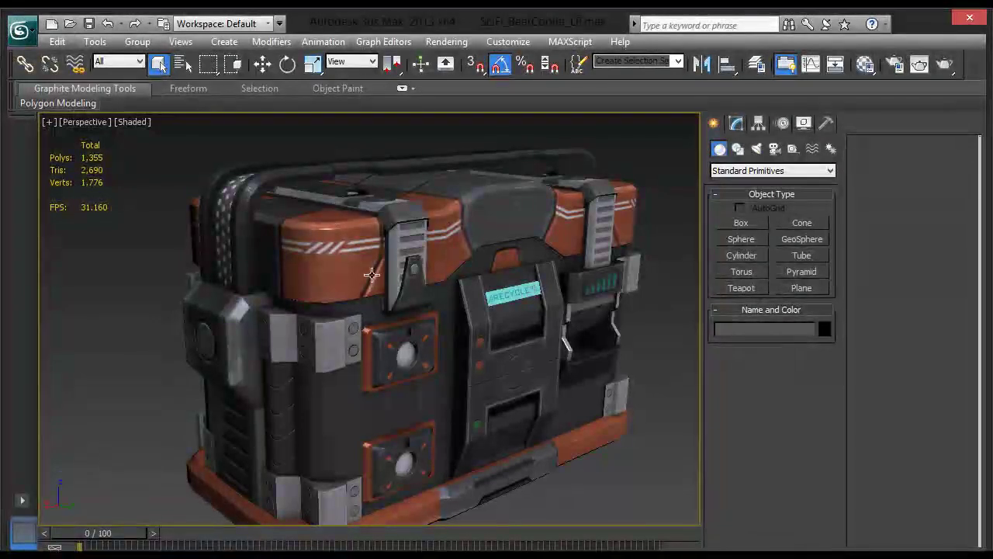
pyautogui.moveTo(395, 288); pyautogui.dragTo(339, 221)
pyautogui.moveTo(379, 312); pyautogui.dragTo(406, 312)
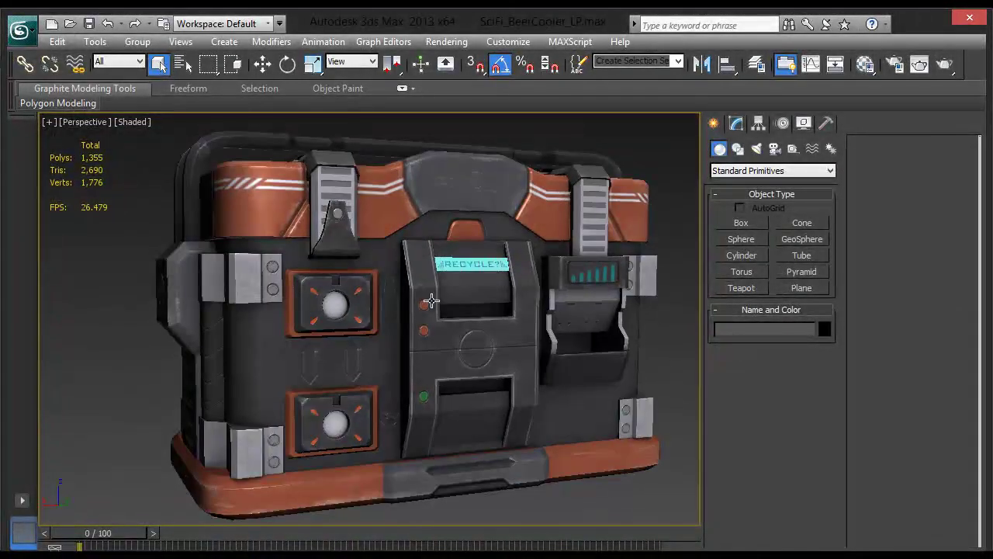
pyautogui.moveTo(497, 346); pyautogui.dragTo(445, 357)
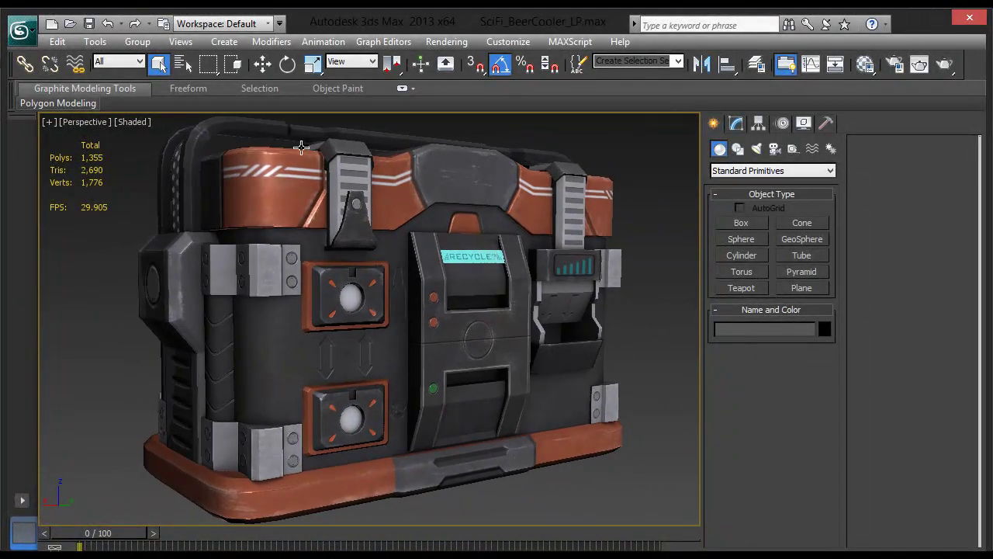
pyautogui.moveTo(195, 288); pyautogui.dragTo(368, 270)
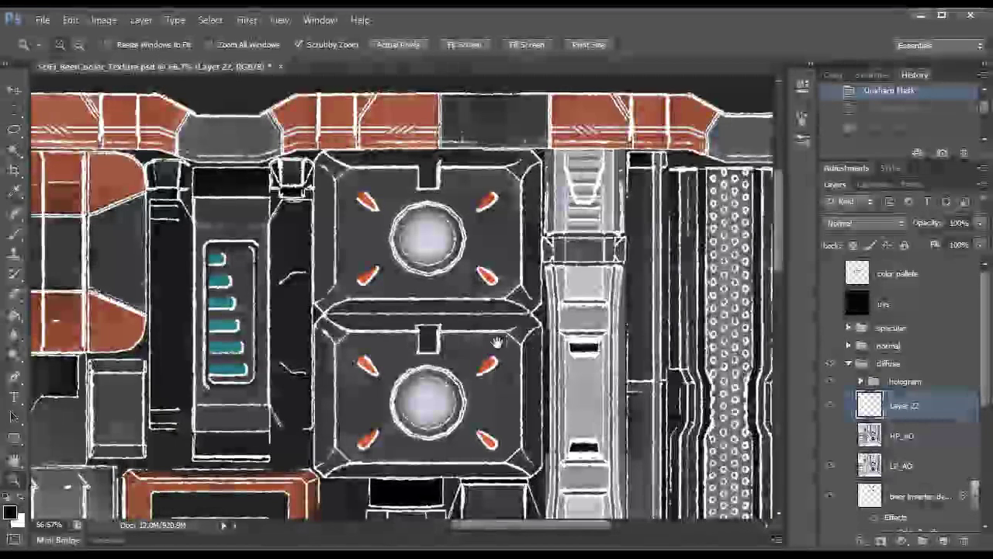
# Return to Photoshop and add a layer mask to Layer 22
pyautogui.moveTo(427, 316); pyautogui.dragTo(471, 313)
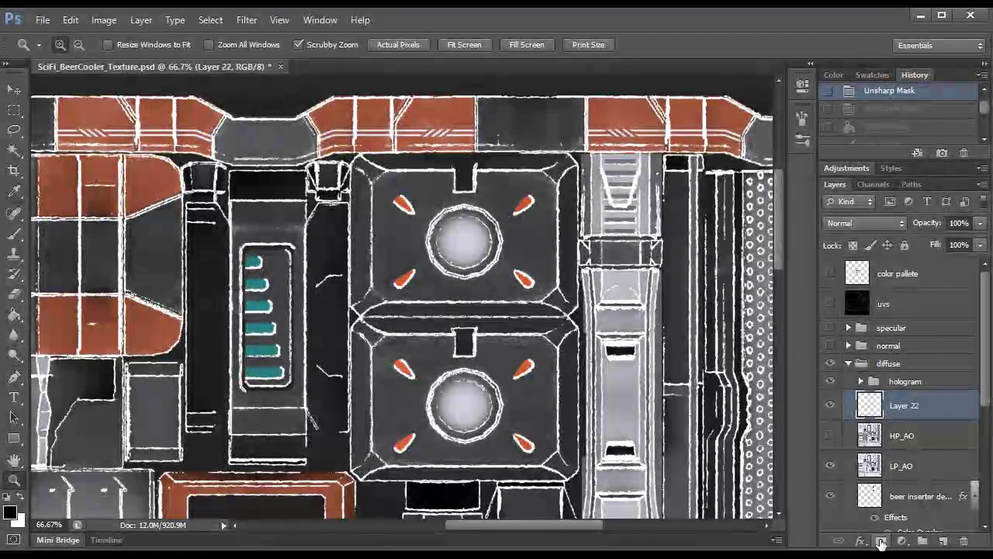
pyautogui.click(883, 541)
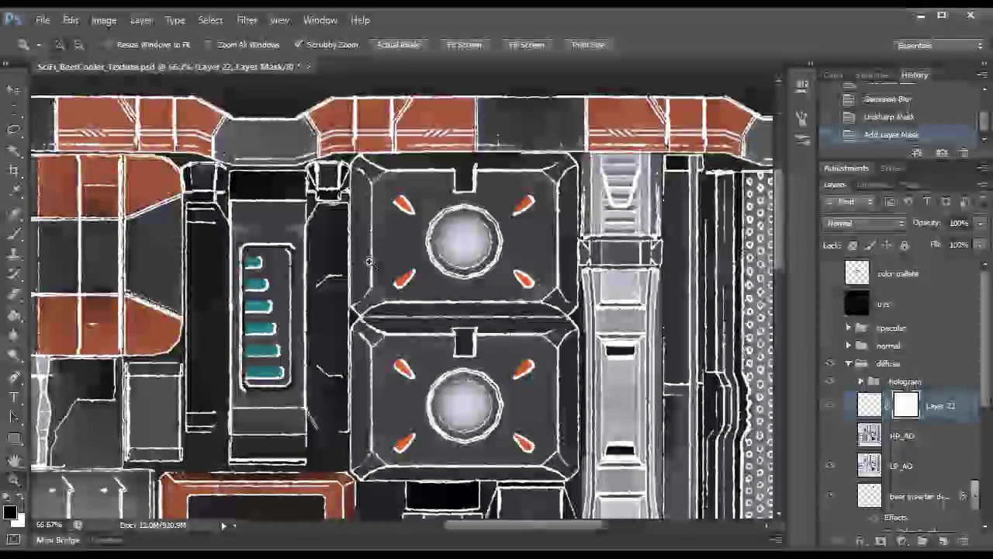
# Fill the Layer 22 mask with black using the Paint Bucket to hide all the edge lines
pyautogui.press('g')
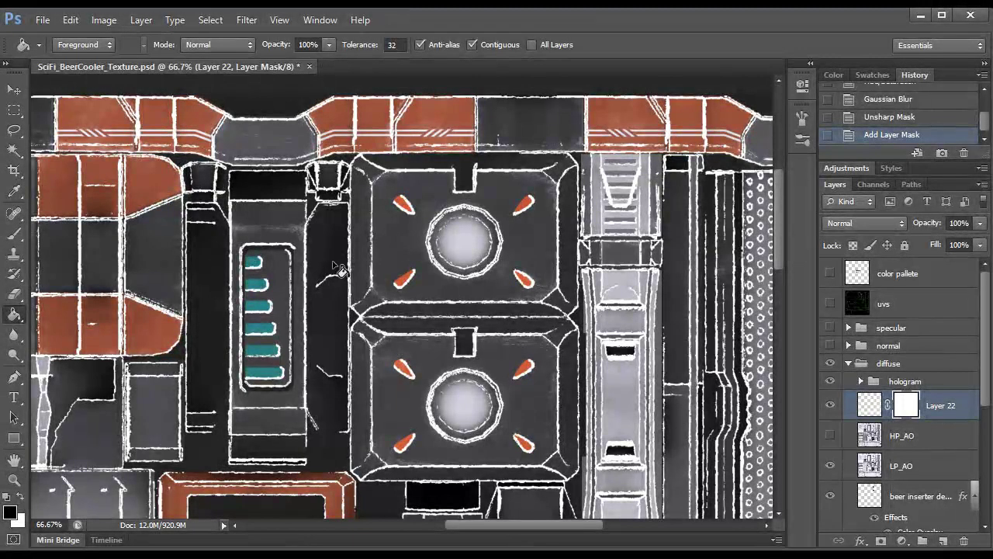
pyautogui.click(395, 234)
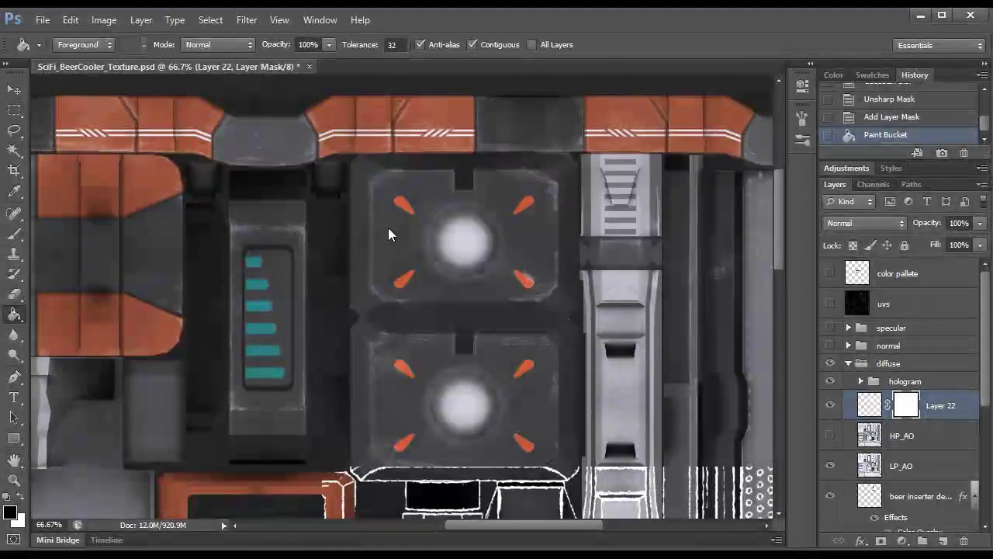
pyautogui.moveTo(438, 253); pyautogui.dragTo(473, 250)
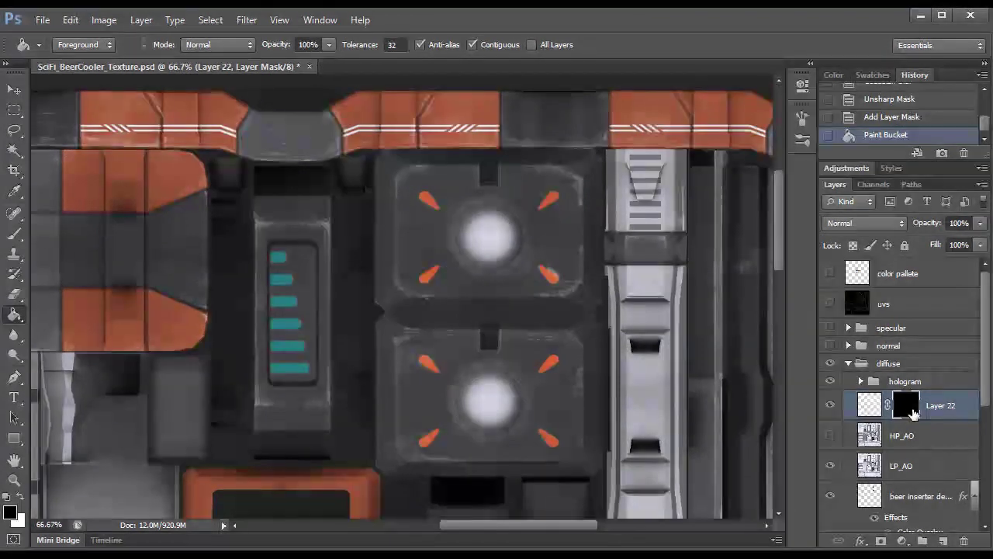
# Try filling the Layer 22 mask with white, and fill it with black again
pyautogui.press('x')
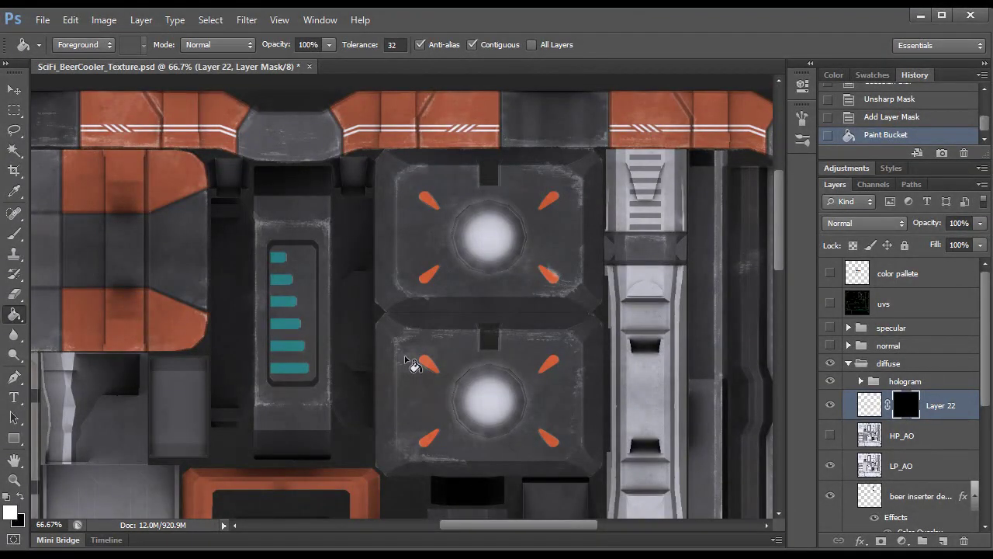
pyautogui.click(431, 221)
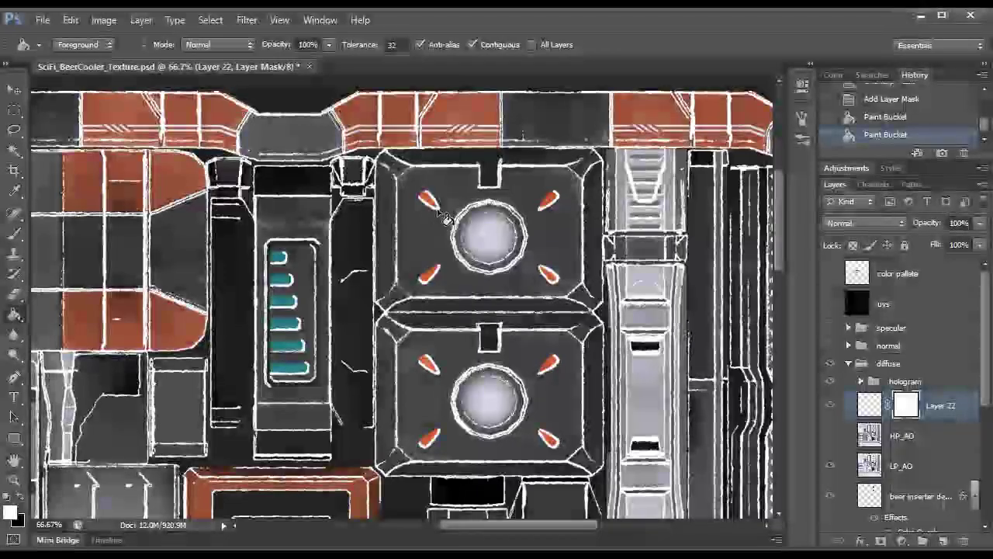
pyautogui.press('x')
pyautogui.click(423, 247)
pyautogui.moveTo(411, 215); pyautogui.dragTo(432, 215)
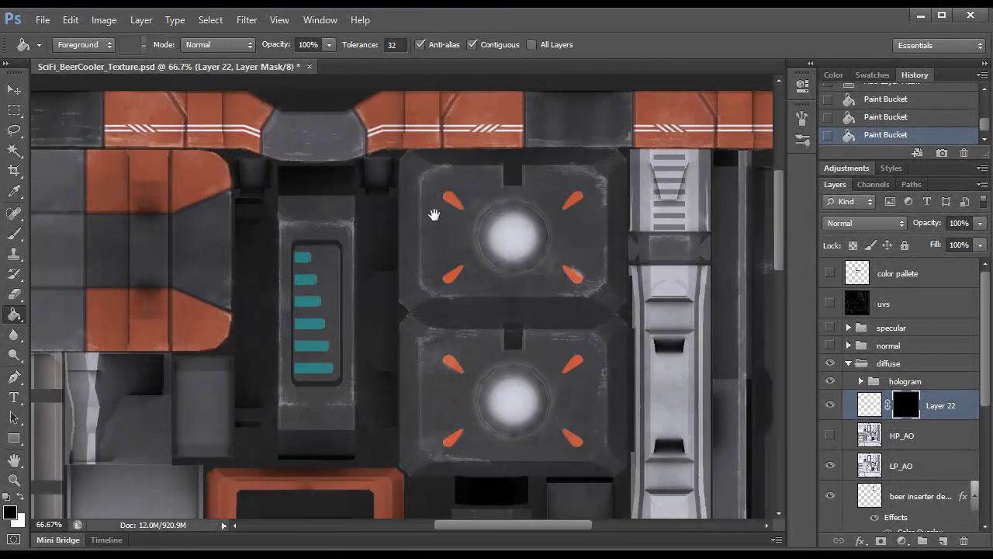
# Activate the Brush tool, browse the brush presets and keep the 305 px rough grunge brush for painting the mask
pyautogui.press('b')
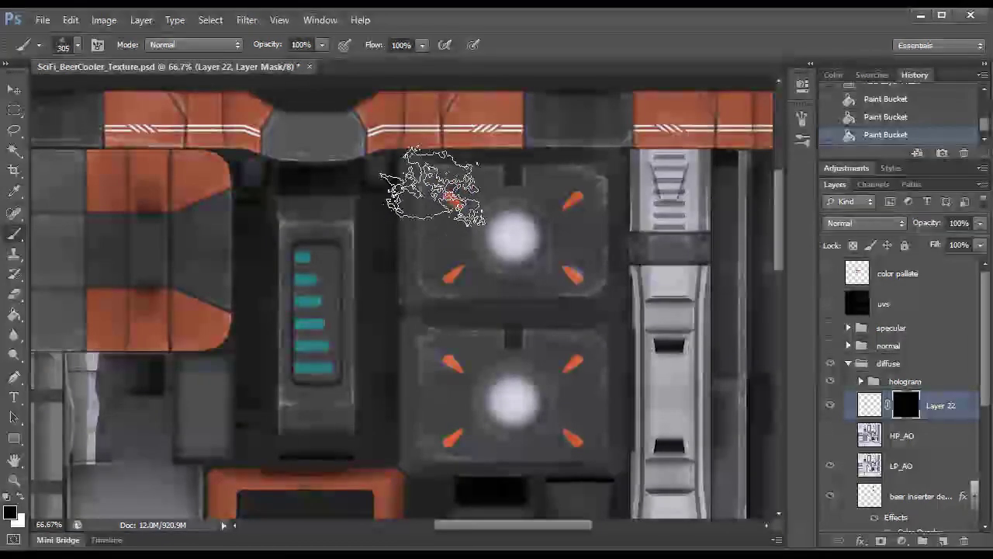
pyautogui.click(79, 46)
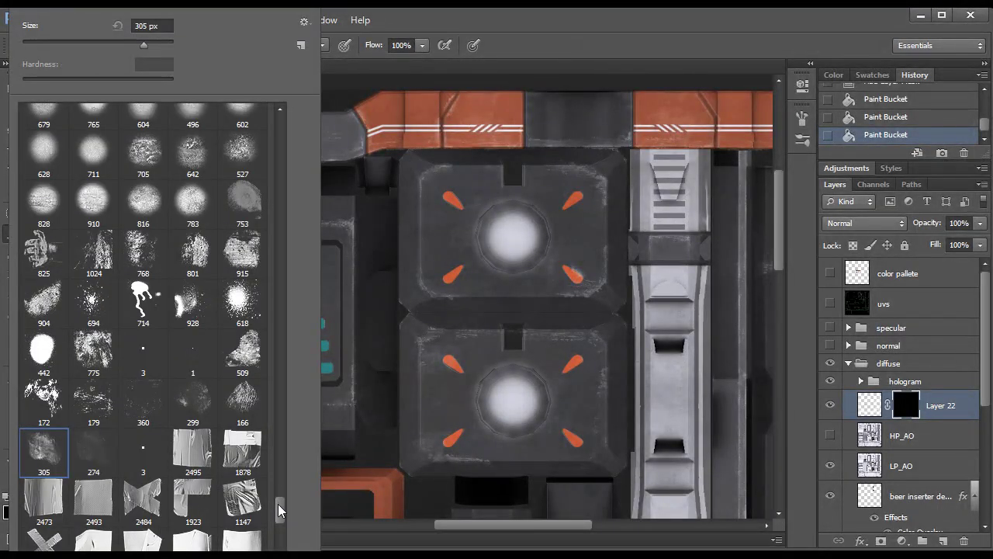
pyautogui.scroll(7, 268, 501)
pyautogui.moveTo(270, 485)
pyautogui.mouseDown()
pyautogui.moveTo(270, 498)
pyautogui.moveTo(268, 470)
pyautogui.moveTo(268, 484)
pyautogui.mouseUp()
pyautogui.scroll(-5, 269, 489)
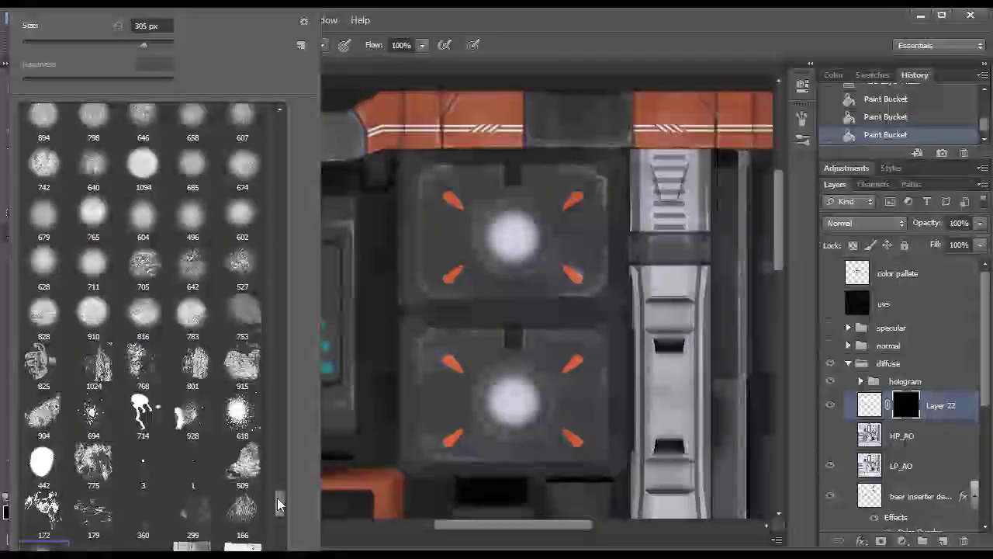
pyautogui.scroll(5, 279, 498)
pyautogui.moveTo(280, 483)
pyautogui.mouseDown()
pyautogui.moveTo(278, 449)
pyautogui.moveTo(284, 496)
pyautogui.mouseUp()
pyautogui.click(457, 231)
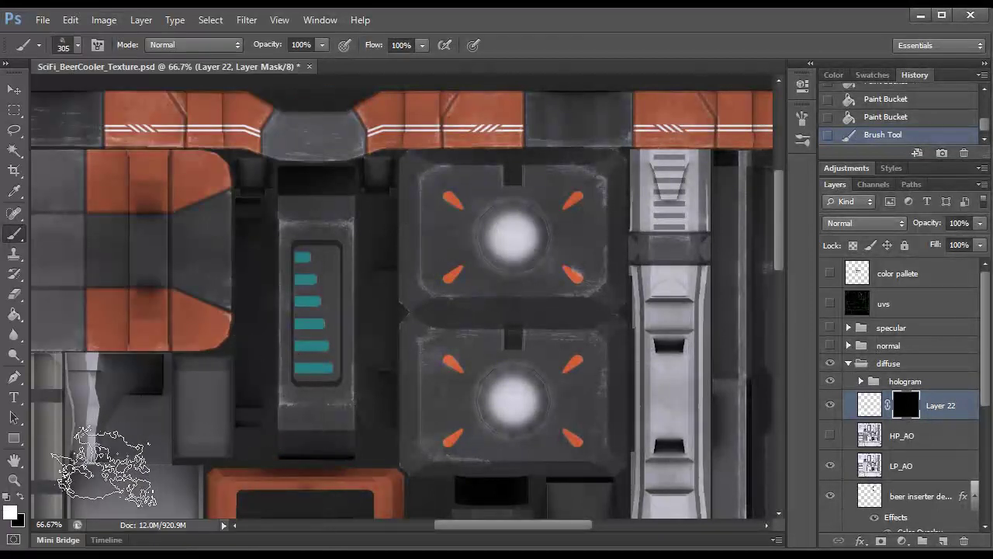
# Brush white and black onto the Layer 22 mask around the upper button panel with the grunge brush
pyautogui.press('x')
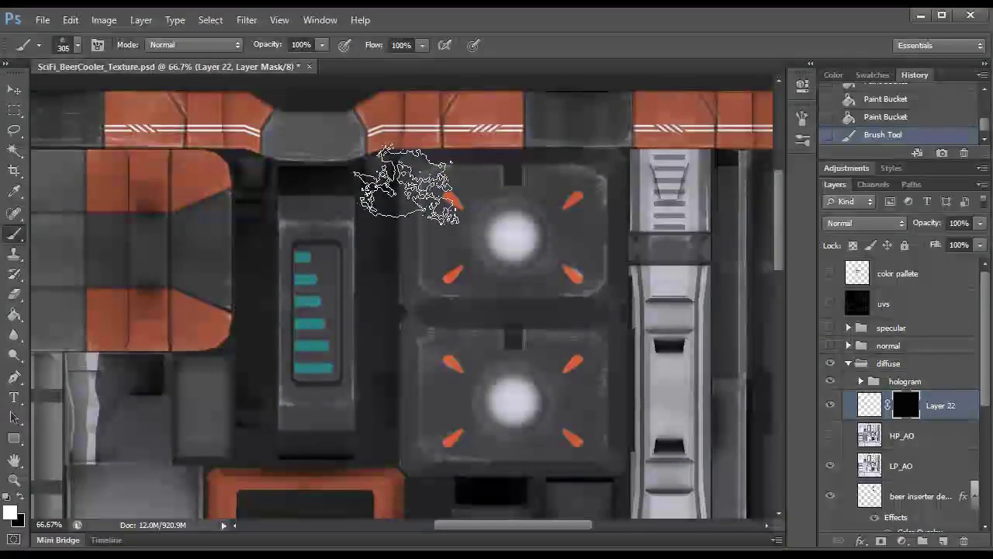
pyautogui.moveTo(413, 203)
pyautogui.mouseDown()
pyautogui.moveTo(423, 172)
pyautogui.moveTo(416, 257)
pyautogui.moveTo(453, 162)
pyautogui.moveTo(484, 157)
pyautogui.moveTo(469, 177)
pyautogui.moveTo(498, 149)
pyautogui.moveTo(324, 267)
pyautogui.moveTo(358, 253)
pyautogui.moveTo(437, 175)
pyautogui.moveTo(420, 256)
pyautogui.moveTo(443, 180)
pyautogui.moveTo(351, 293)
pyautogui.mouseUp()
pyautogui.press('x')
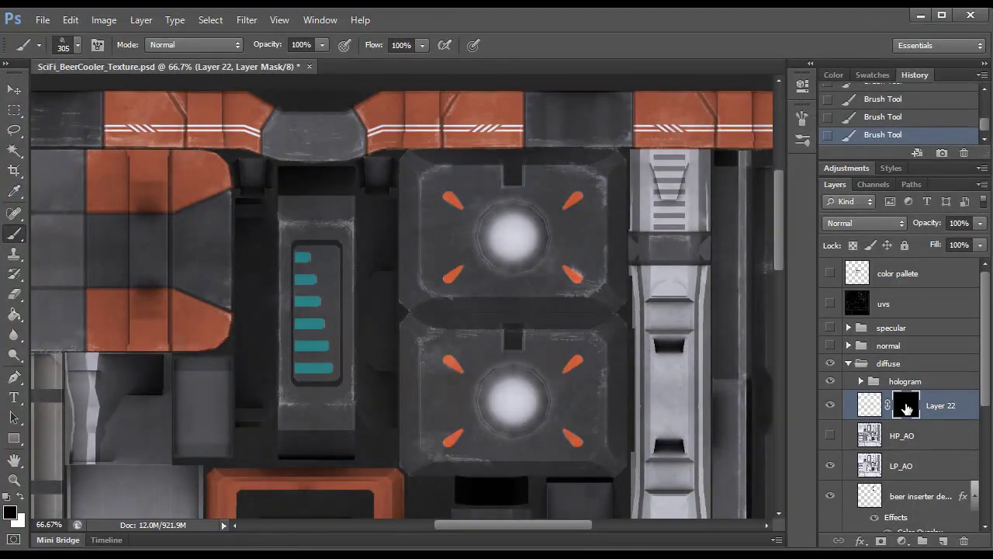
pyautogui.press('x')
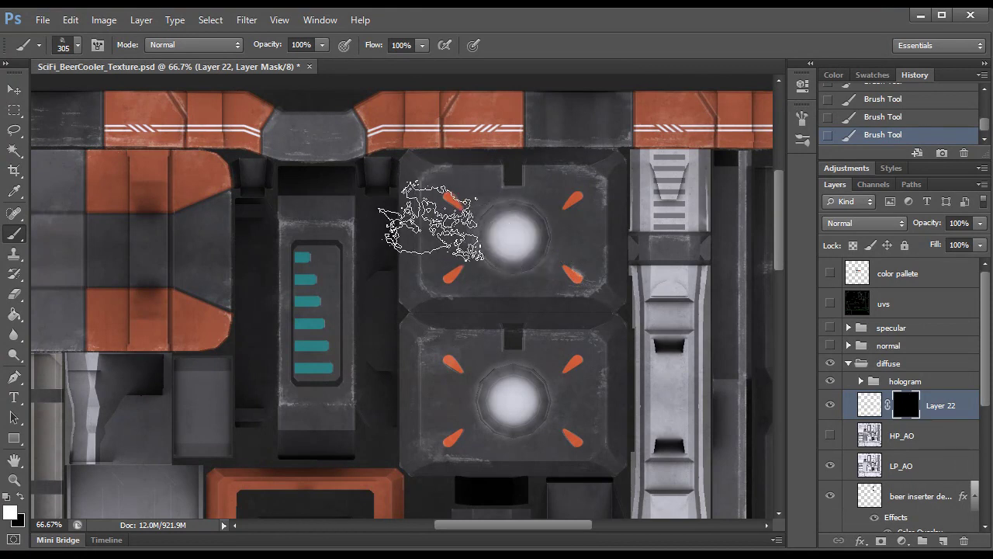
pyautogui.moveTo(336, 273); pyautogui.dragTo(613, 252)
pyautogui.moveTo(417, 235); pyautogui.dragTo(454, 246)
# Switch to 3ds Max to examine the worn edges on the textured beer cooler, and return to Photoshop
pyautogui.hotkey('alt', 'Tab')
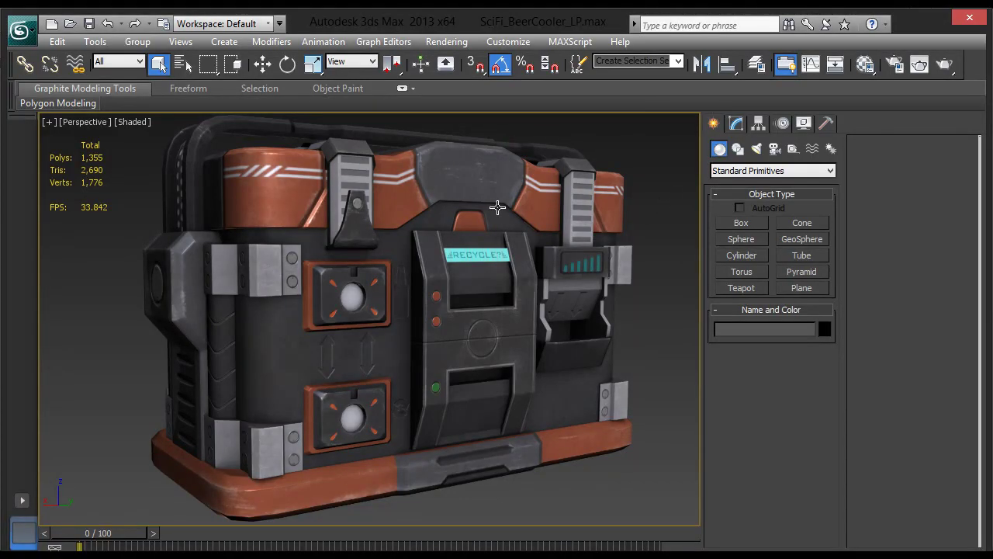
pyautogui.moveTo(497, 207)
pyautogui.mouseDown()
pyautogui.moveTo(464, 207)
pyautogui.moveTo(499, 207)
pyautogui.mouseUp()
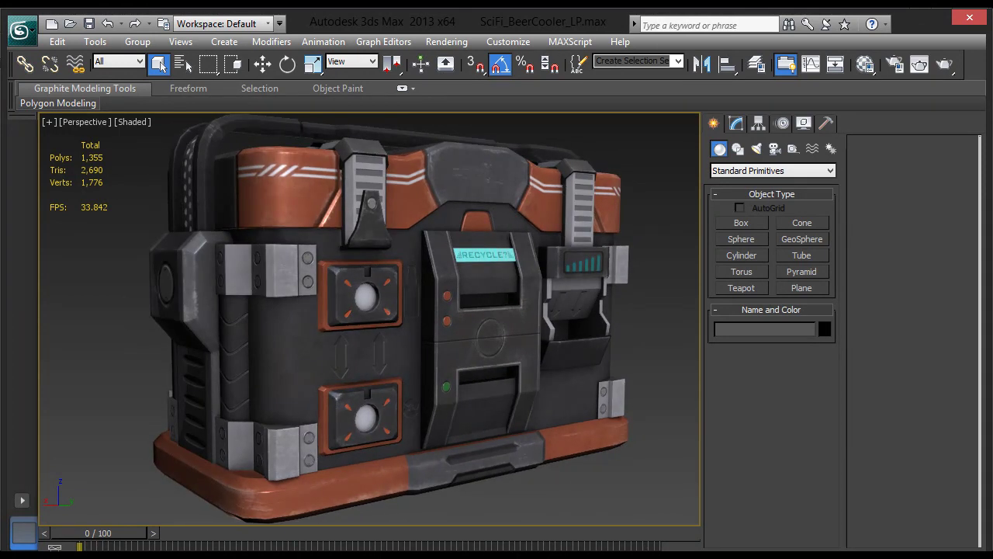
pyautogui.hotkey('alt', 'Tab')
# Brush white across the button panels, meter and strap on the Layer 22 mask, and break up the revealed edges with black
pyautogui.hscroll(5, 388, 279)
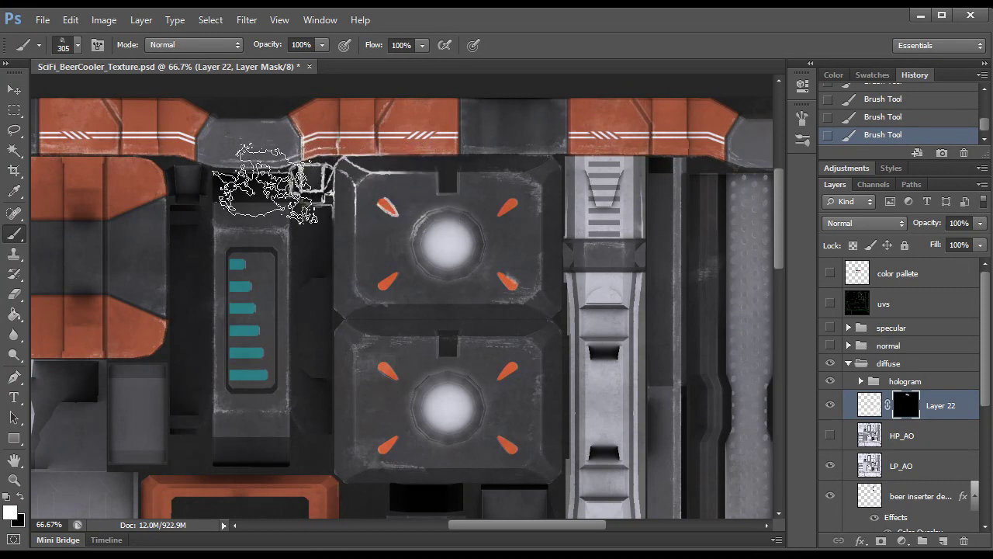
pyautogui.moveTo(349, 200)
pyautogui.mouseDown()
pyautogui.moveTo(116, 259)
pyautogui.moveTo(337, 395)
pyautogui.moveTo(288, 321)
pyautogui.moveTo(621, 437)
pyautogui.mouseUp()
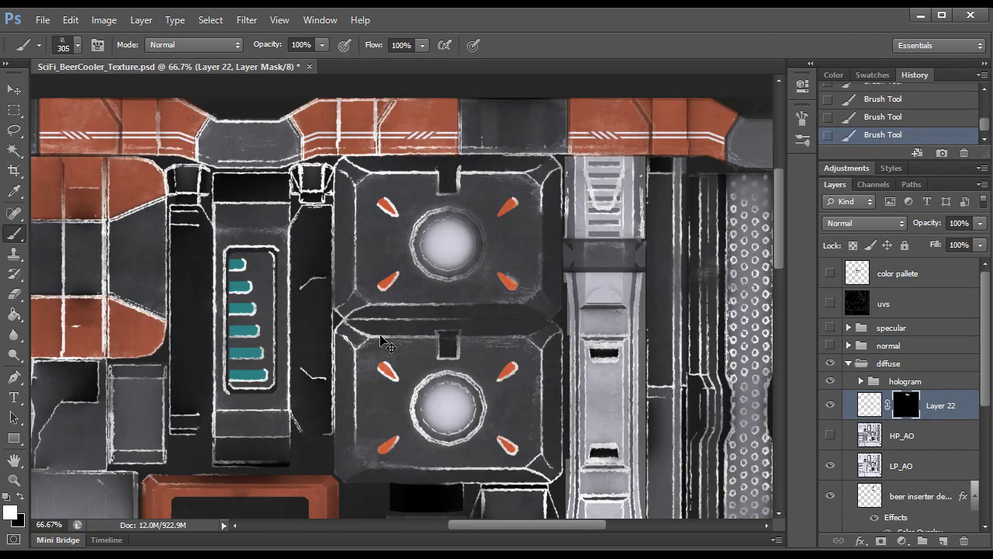
pyautogui.hotkey('ctrl', 'z')
pyautogui.press('x')
pyautogui.moveTo(322, 194); pyautogui.dragTo(312, 219)
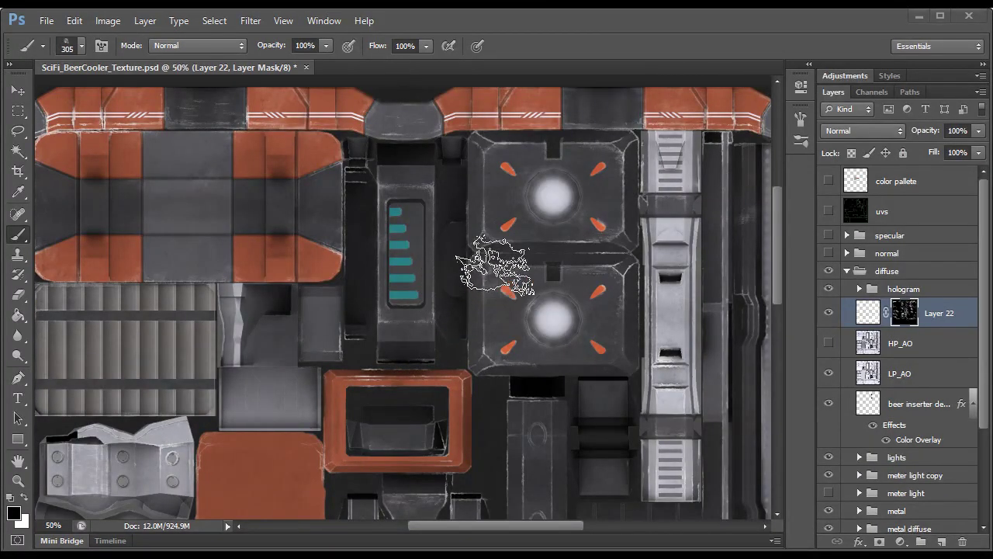
# Reveal the edge lines around the lower button panel's bottom right corner by brushing white onto the Layer 22 mask
pyautogui.press('z')
pyautogui.click(577, 253)
pyautogui.click(610, 251)
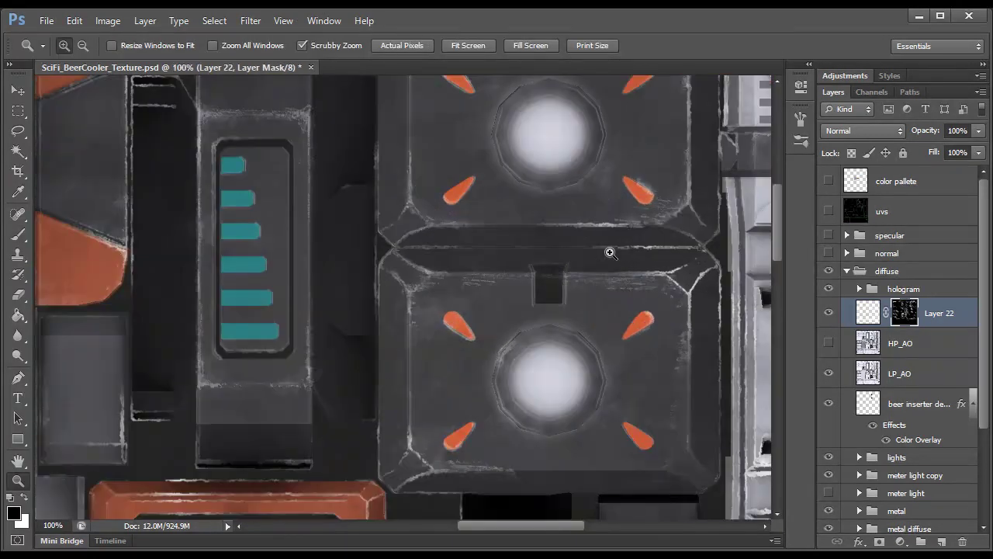
pyautogui.moveTo(610, 251)
pyautogui.mouseDown()
pyautogui.moveTo(304, 222)
pyautogui.moveTo(416, 211)
pyautogui.mouseUp()
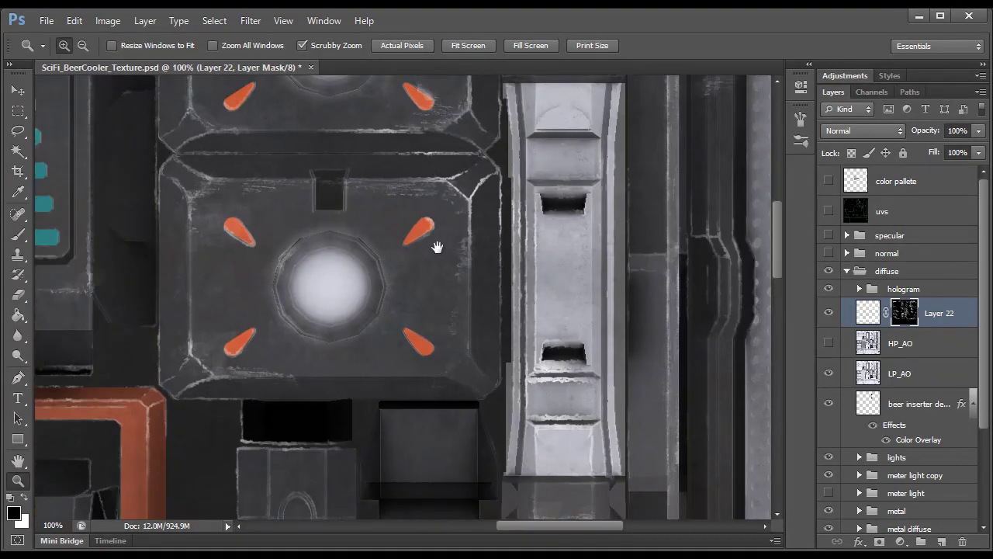
pyautogui.press('b')
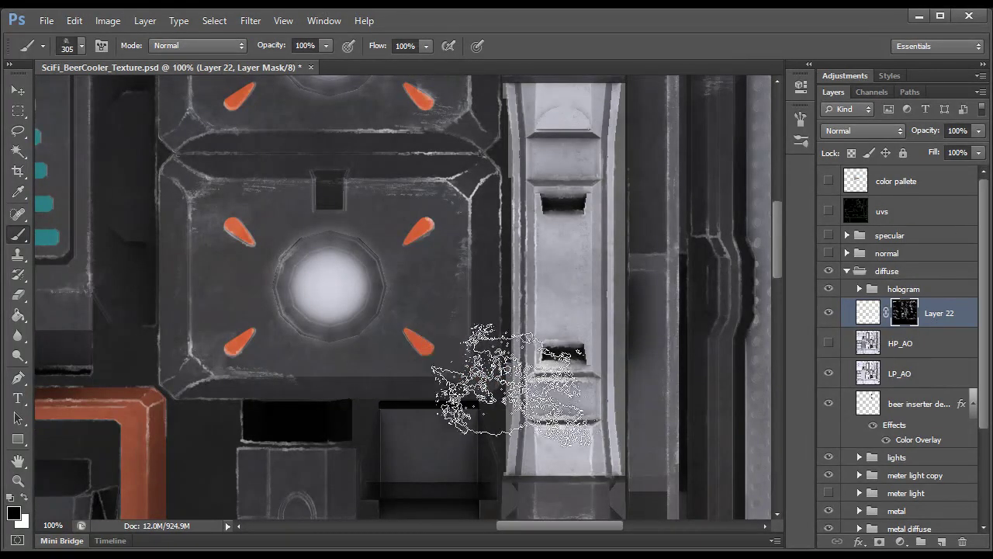
pyautogui.press('x')
pyautogui.moveTo(475, 404)
pyautogui.mouseDown()
pyautogui.moveTo(423, 342)
pyautogui.moveTo(512, 423)
pyautogui.moveTo(450, 415)
pyautogui.moveTo(423, 315)
pyautogui.moveTo(485, 365)
pyautogui.moveTo(465, 303)
pyautogui.moveTo(446, 357)
pyautogui.moveTo(412, 392)
pyautogui.mouseUp()
pyautogui.moveTo(358, 332); pyautogui.dragTo(402, 373)
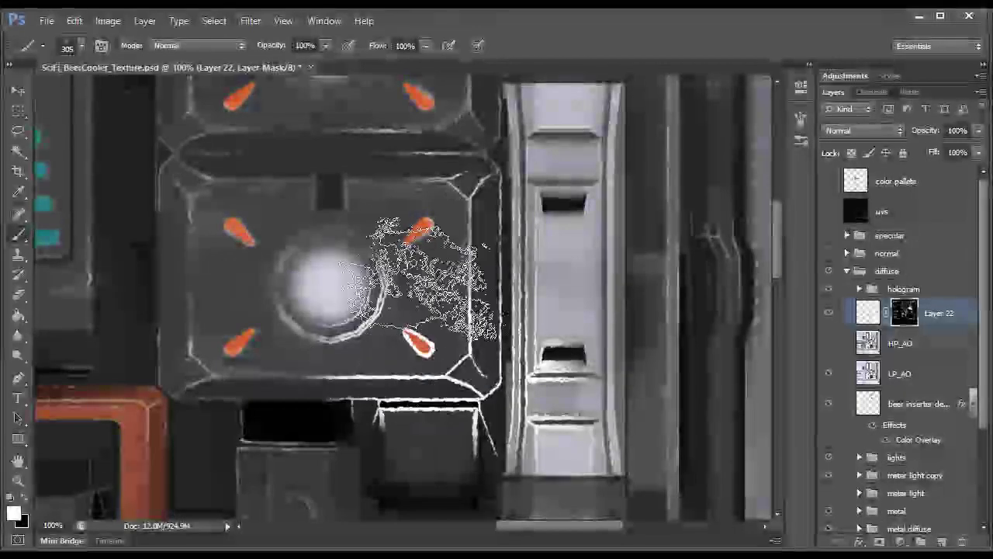
# Brush black onto the mask around the lower button panel and strap to reduce the revealed lines to patchy wear
pyautogui.press('x')
pyautogui.moveTo(334, 275)
pyautogui.mouseDown()
pyautogui.moveTo(358, 302)
pyautogui.moveTo(367, 285)
pyautogui.moveTo(492, 313)
pyautogui.moveTo(556, 310)
pyautogui.moveTo(462, 240)
pyautogui.moveTo(578, 289)
pyautogui.mouseUp()
pyautogui.moveTo(288, 411)
pyautogui.mouseDown()
pyautogui.moveTo(310, 399)
pyautogui.moveTo(461, 458)
pyautogui.moveTo(497, 458)
pyautogui.moveTo(436, 459)
pyautogui.moveTo(431, 436)
pyautogui.mouseUp()
pyautogui.moveTo(569, 334); pyautogui.dragTo(539, 342)
pyautogui.scroll(-1, 542, 350)
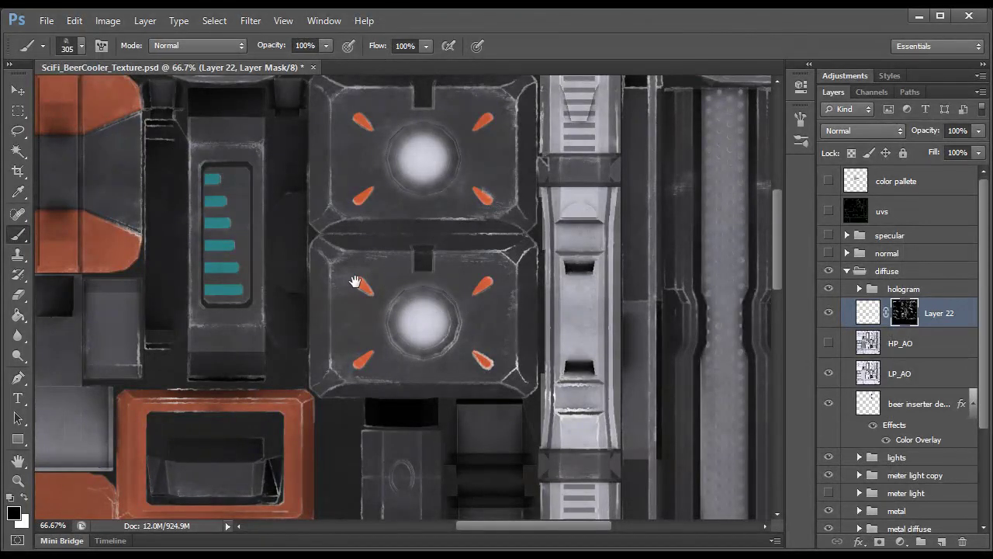
# Save the texture in Targa format over the existing texture file, at 24 bits/pixel without RLE compression
pyautogui.click(45, 21)
pyautogui.click(89, 208)
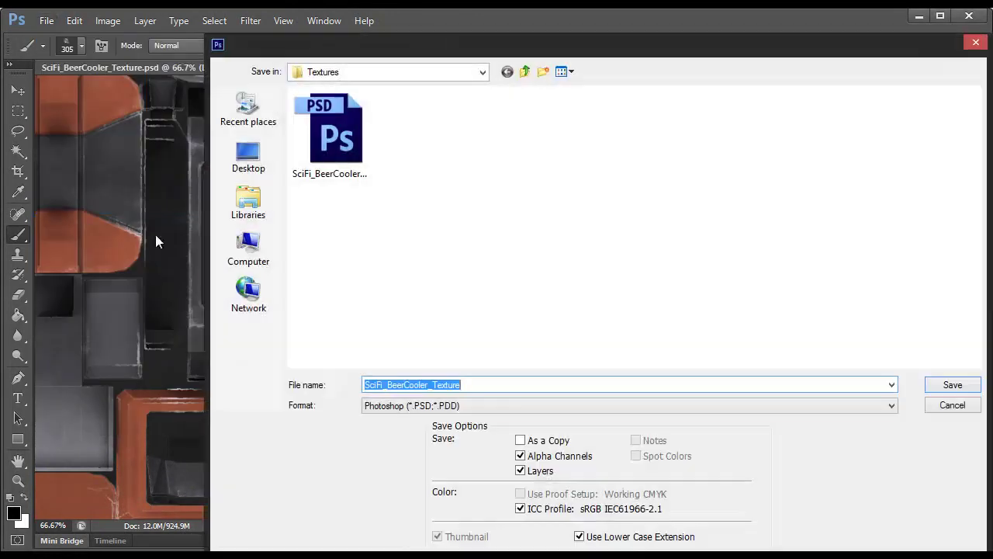
pyautogui.click(452, 408)
pyautogui.click(452, 555)
pyautogui.doubleClick(332, 136)
pyautogui.click(441, 230)
pyautogui.click(431, 230)
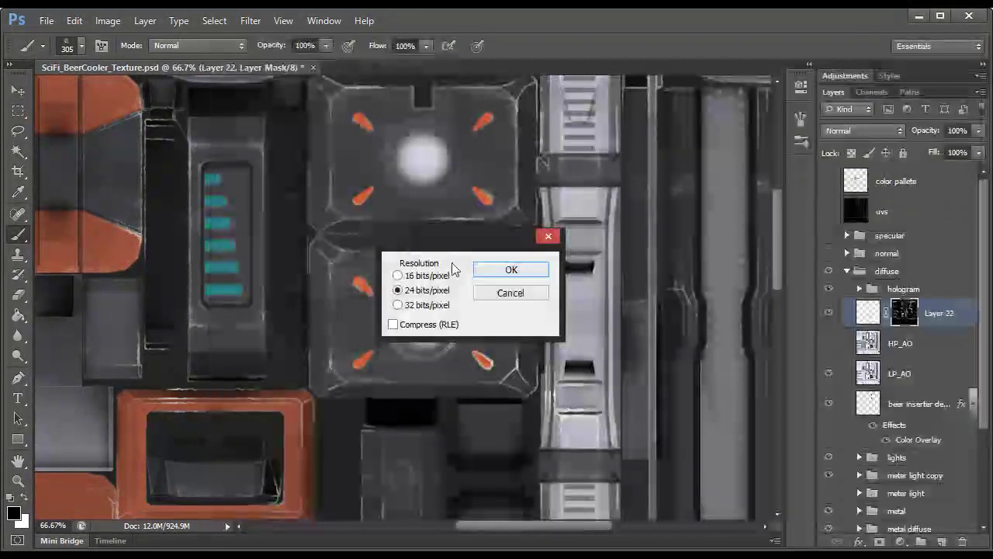
pyautogui.click(496, 270)
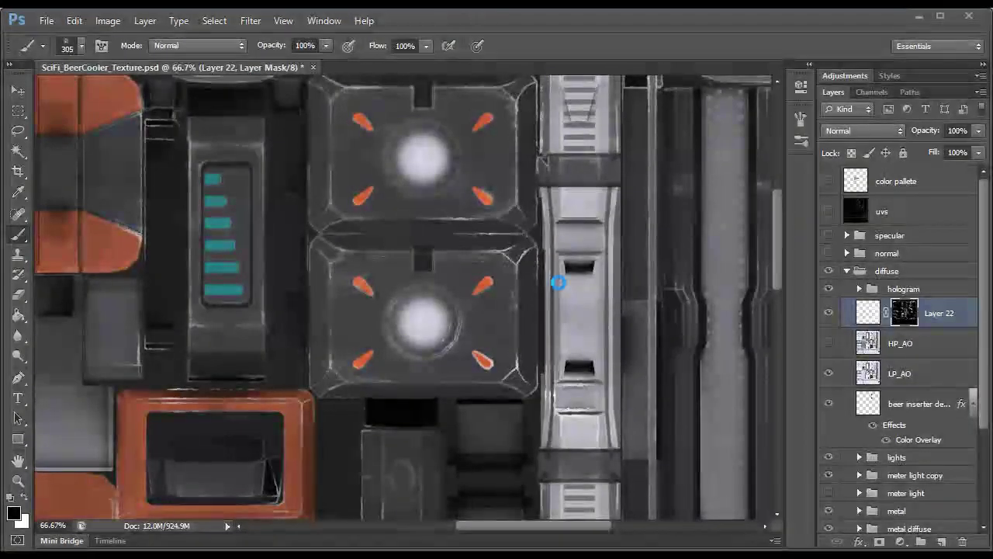
# Switch to 3ds Max and examine the edge wear on the beer cooler's front, lid, straps and back vents
pyautogui.click(326, 545)
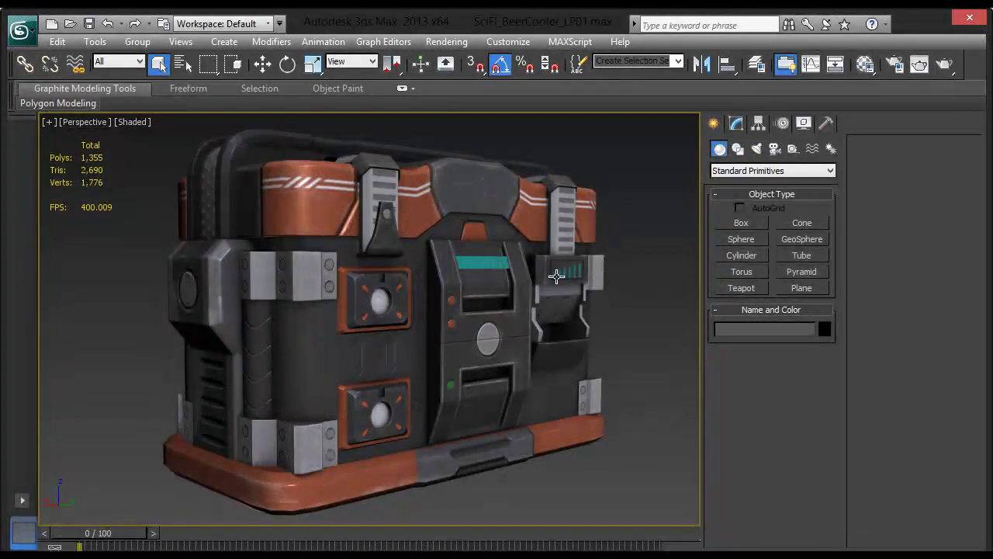
pyautogui.moveTo(489, 327); pyautogui.dragTo(115, 277)
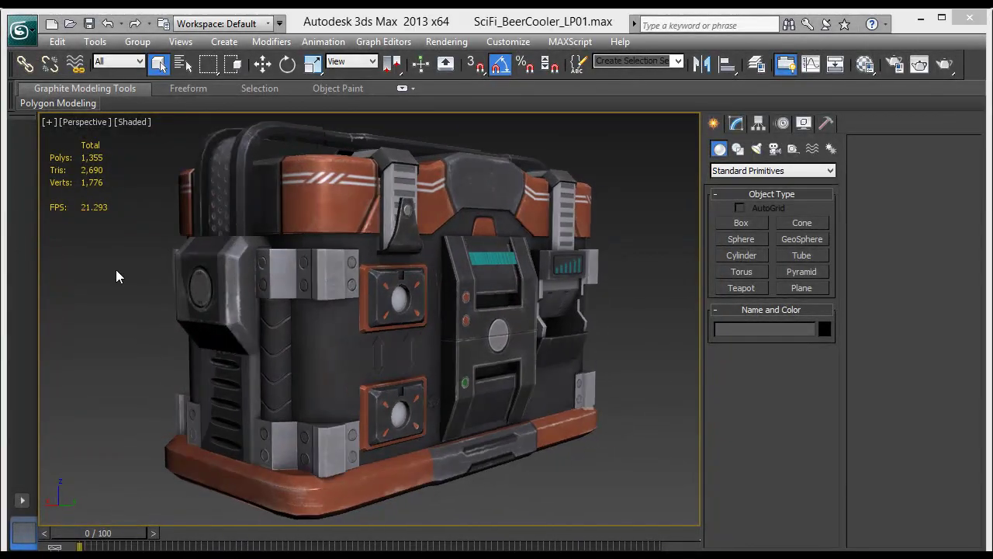
pyautogui.click(656, 268)
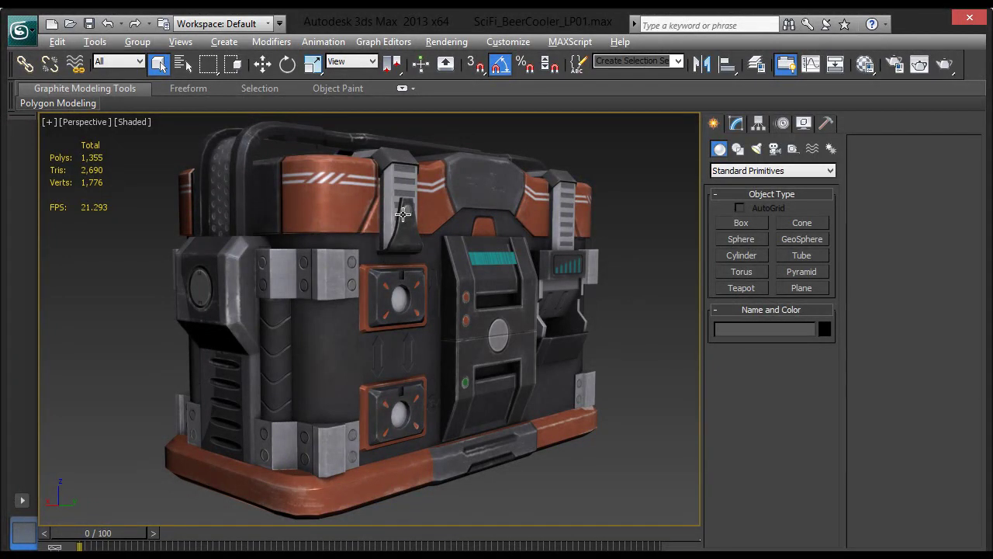
pyautogui.moveTo(624, 207); pyautogui.dragTo(436, 258)
pyautogui.scroll(4, 459, 273)
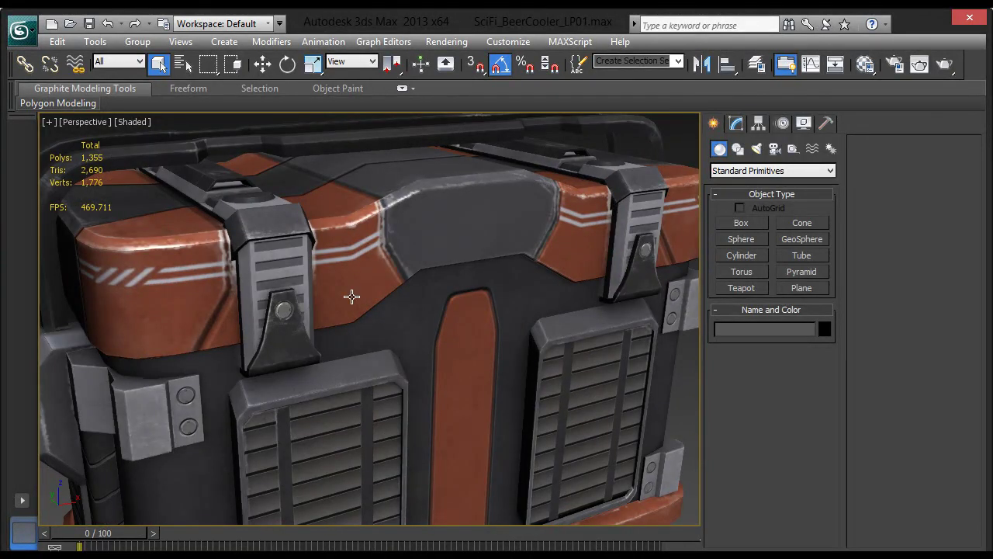
pyautogui.moveTo(347, 308); pyautogui.dragTo(217, 163)
pyautogui.moveTo(368, 515); pyautogui.dragTo(537, 383)
pyautogui.moveTo(279, 273); pyautogui.dragTo(510, 354)
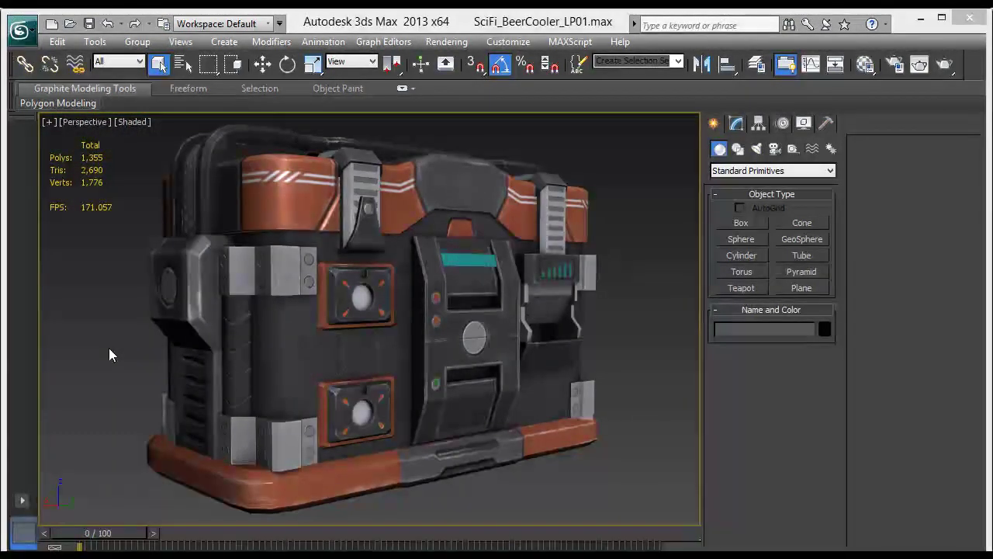